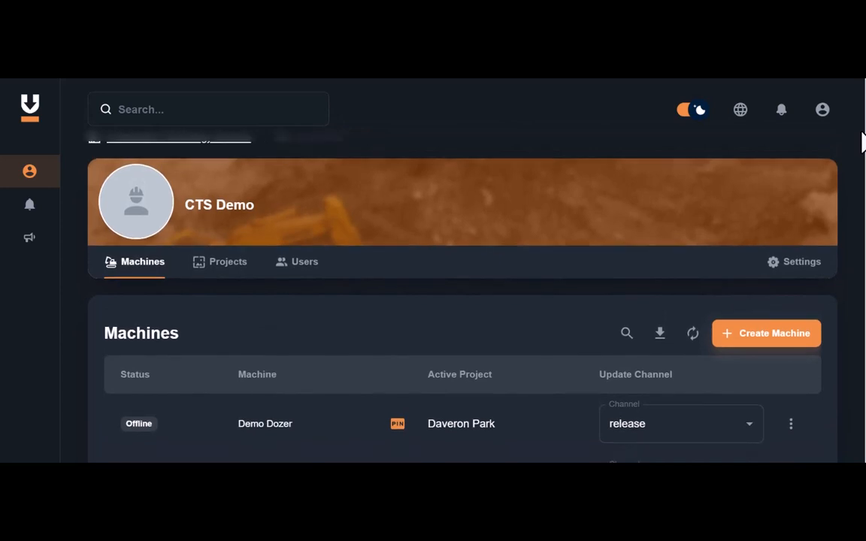
Scroll through the machines list and the map on the CTS Demo page.
scroll(863, 142, "down", 2)
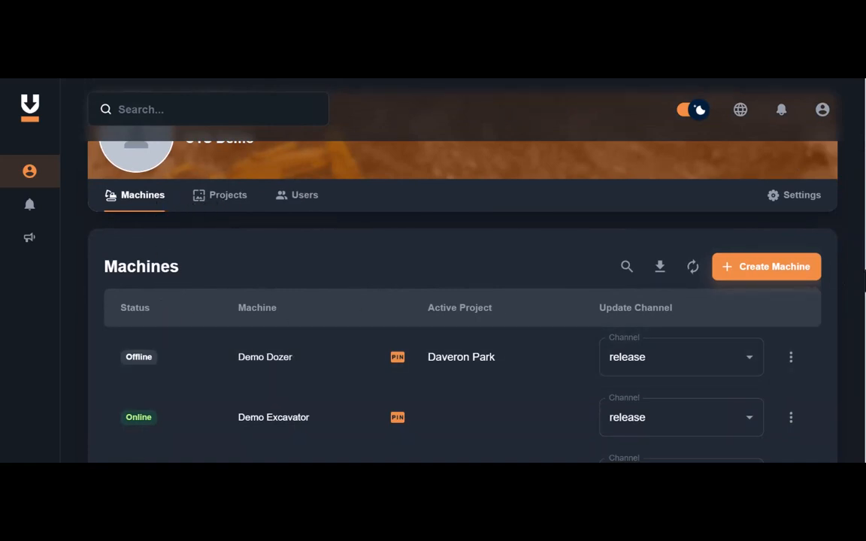
scroll(865, 278, "down", 2)
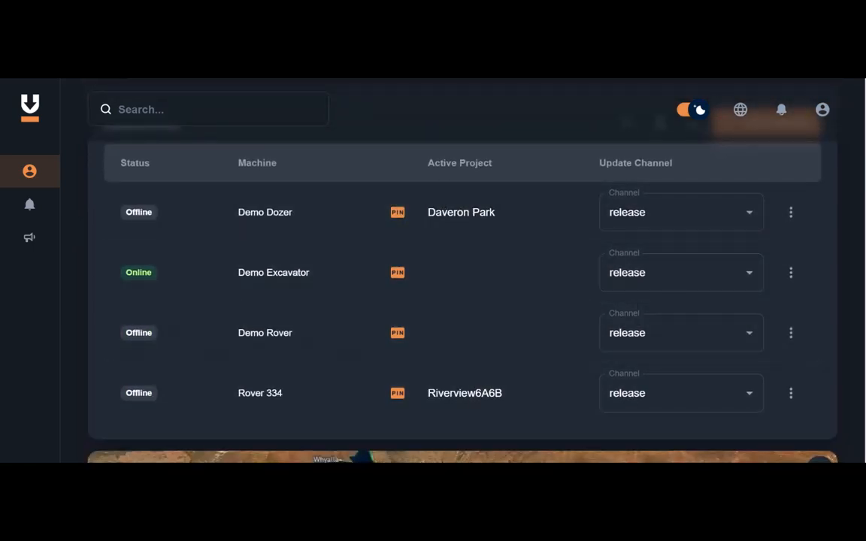
scroll(463, 301, "down", 6)
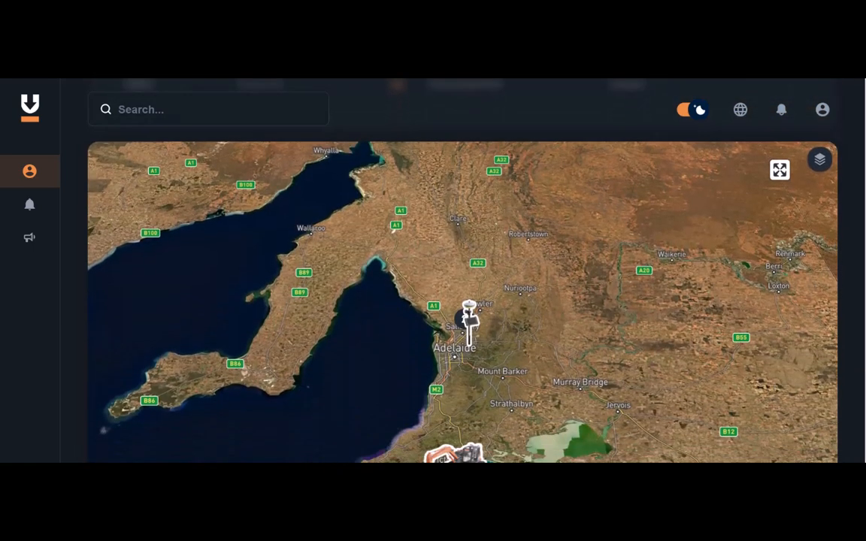
scroll(852, 159, "up", 10)
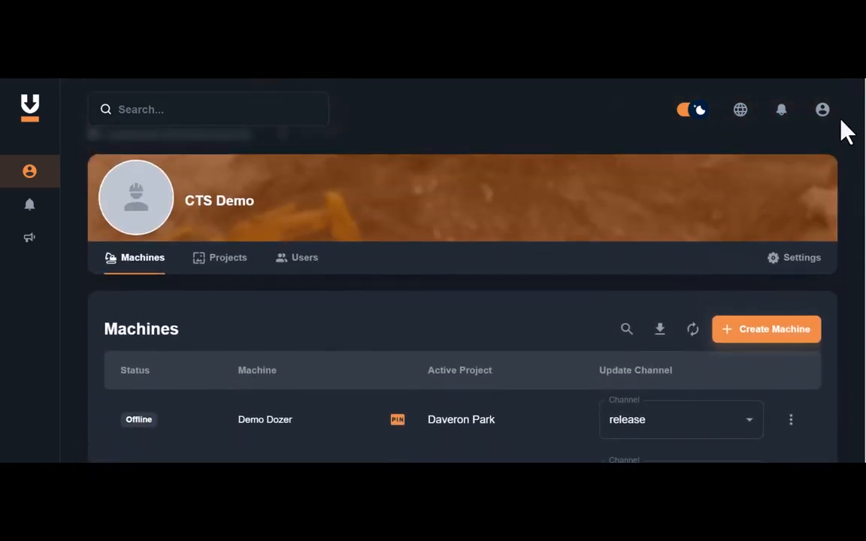
Open the Projects section and review the full list of existing projects.
left_click(226, 259)
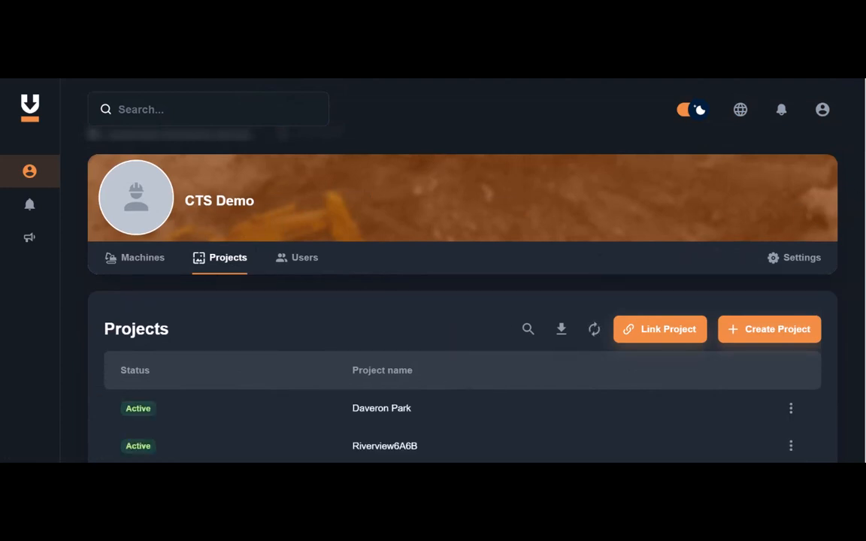
scroll(463, 301, "up", 1)
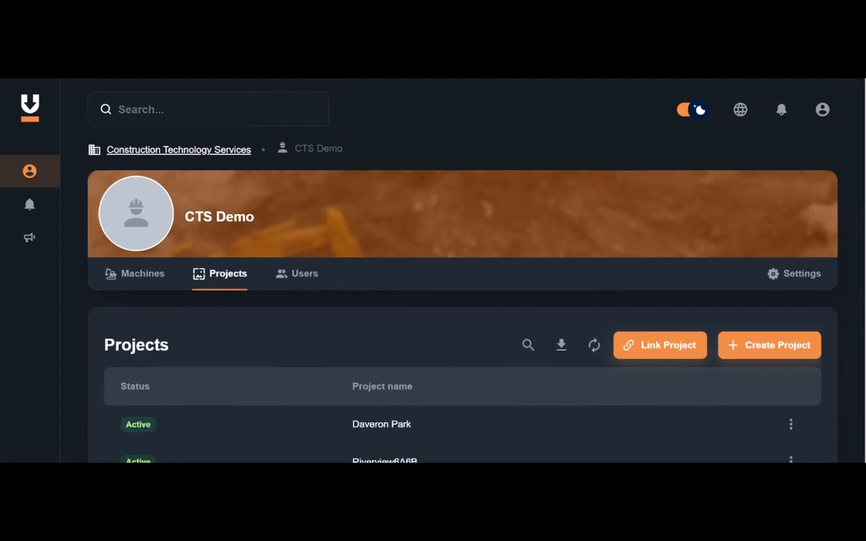
scroll(462, 300, "down", 1)
scroll(463, 300, "up", 1)
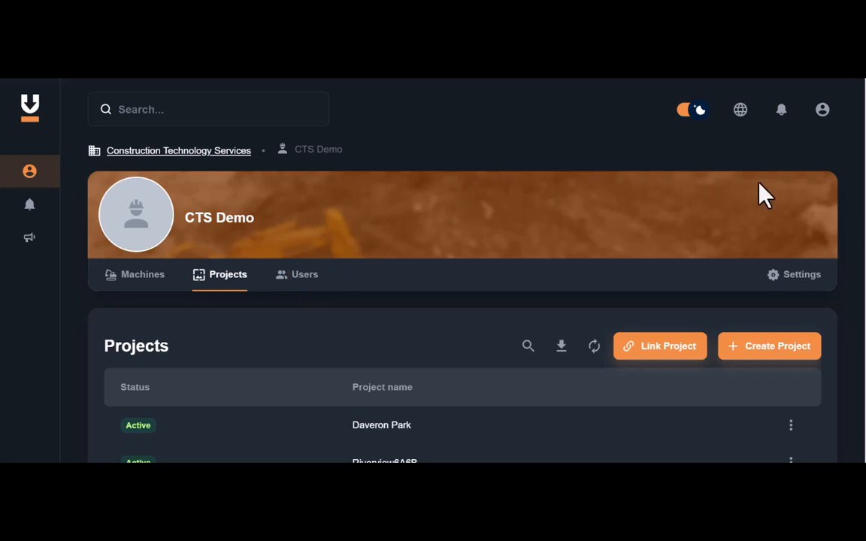
scroll(463, 301, "down", 2)
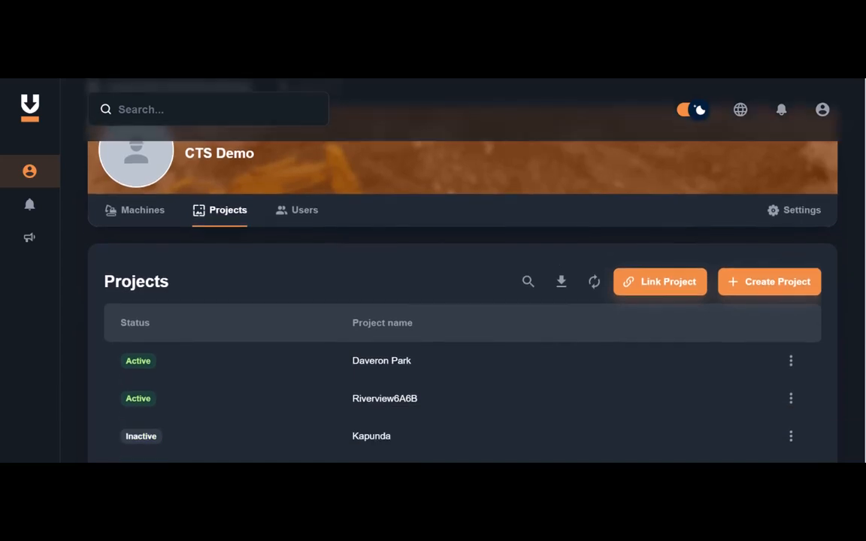
scroll(463, 301, "up", 2)
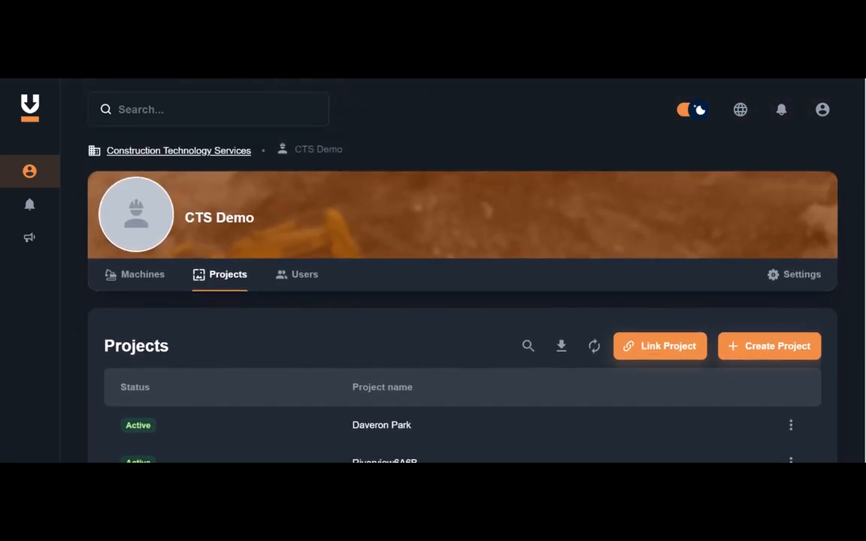
scroll(462, 300, "down", 1)
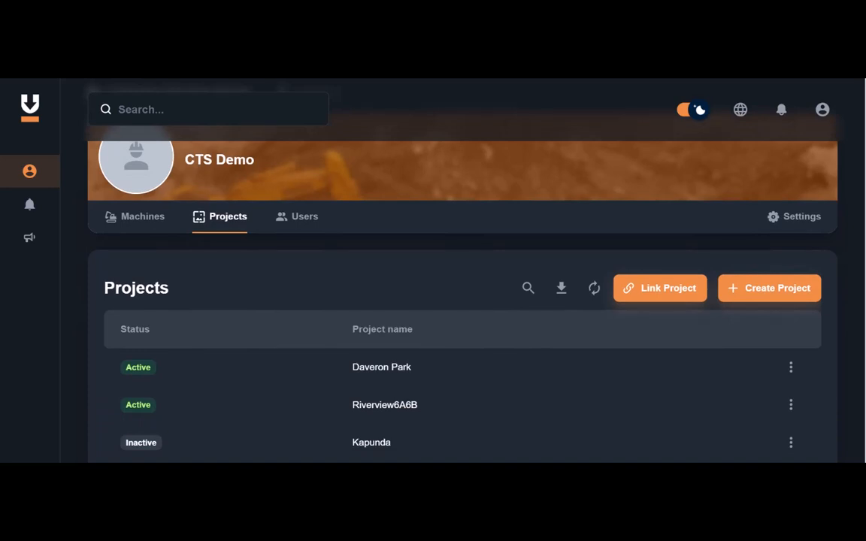
scroll(462, 300, "down", 10)
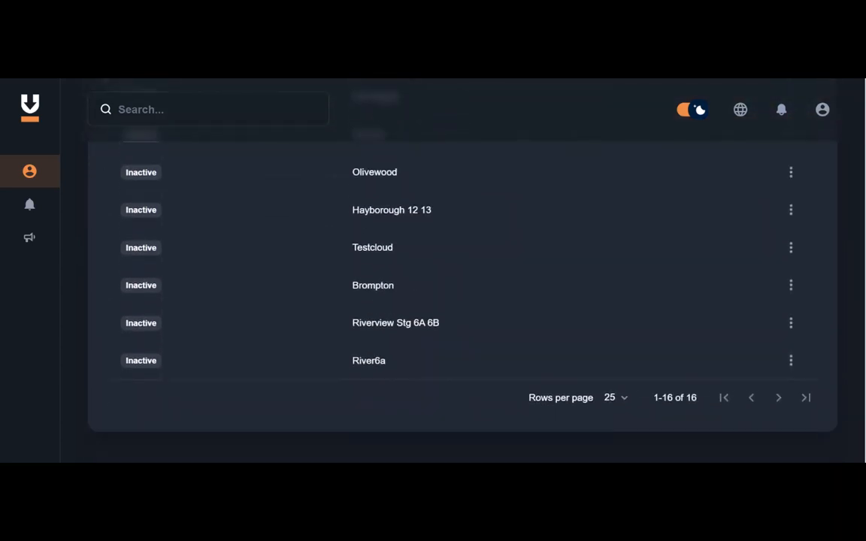
scroll(850, 196, "up", 10)
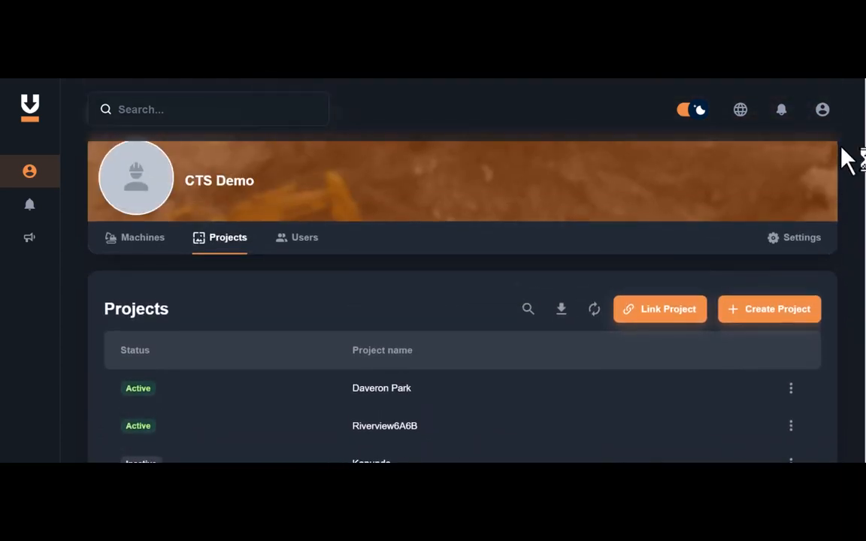
Start a new project and name it Demo Project.
left_click(773, 315)
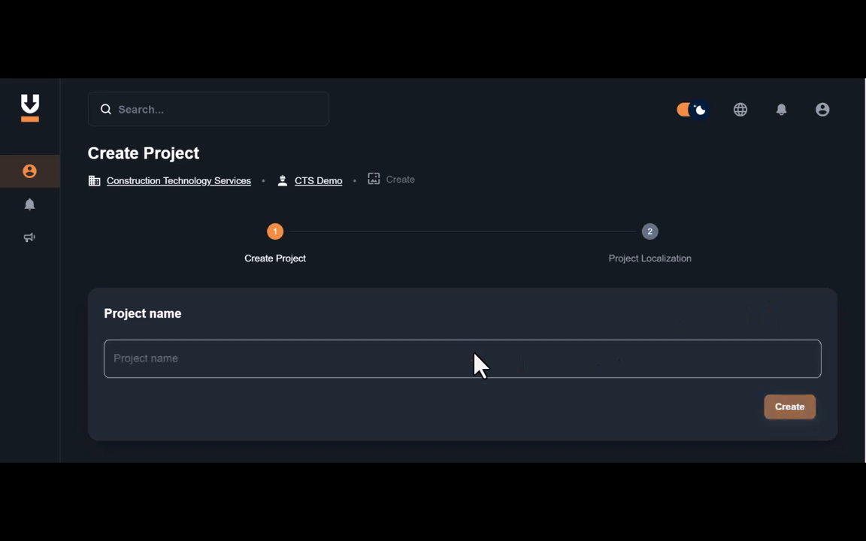
left_click(461, 356)
type("Demo ")
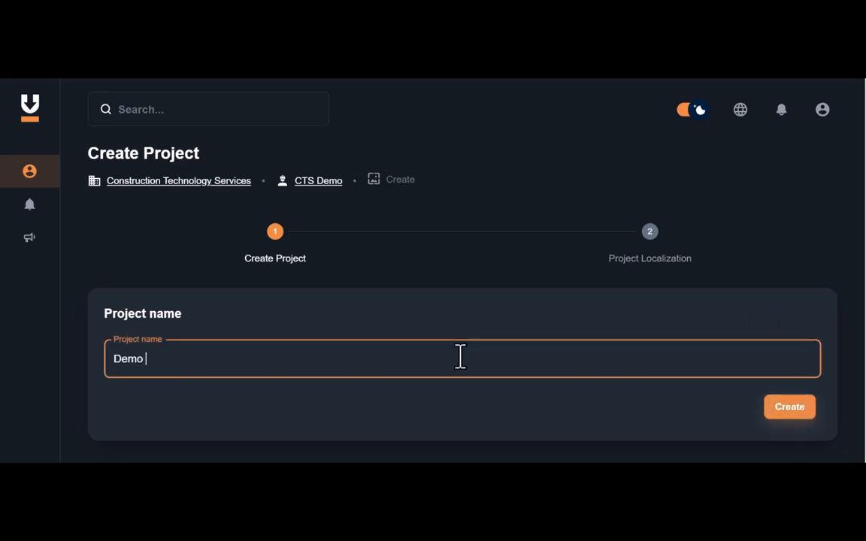
type("Project")
left_click(782, 408)
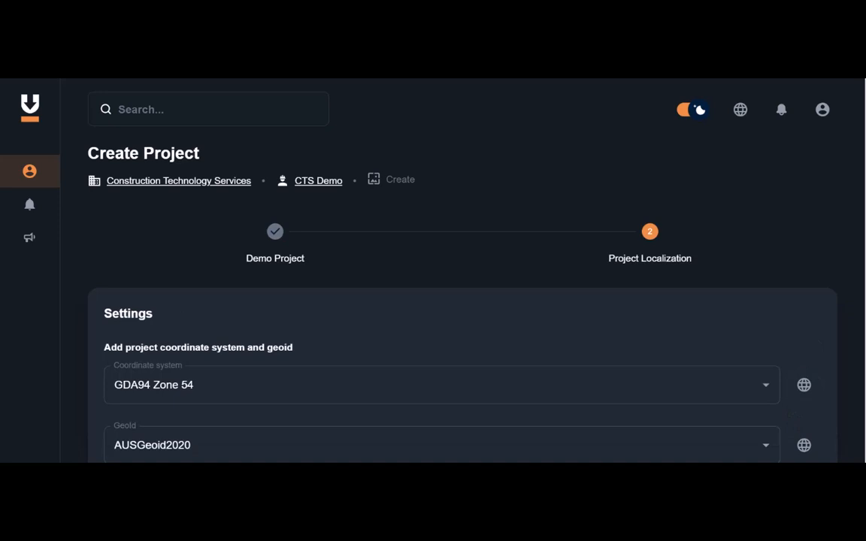
Set the coordinate system to GDA2020 Zone 54 with geoid AUSGeoid2020 and confirm the project settings.
scroll(462, 316, "down", 2)
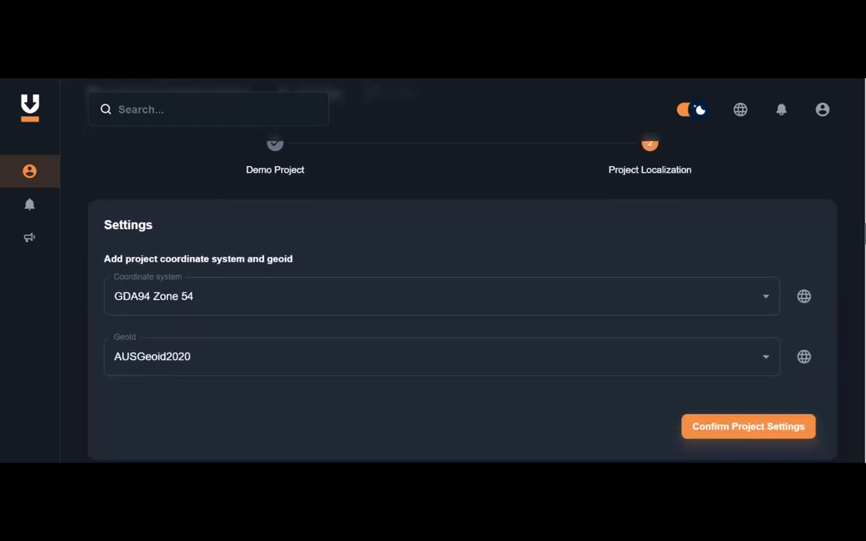
left_click(768, 300)
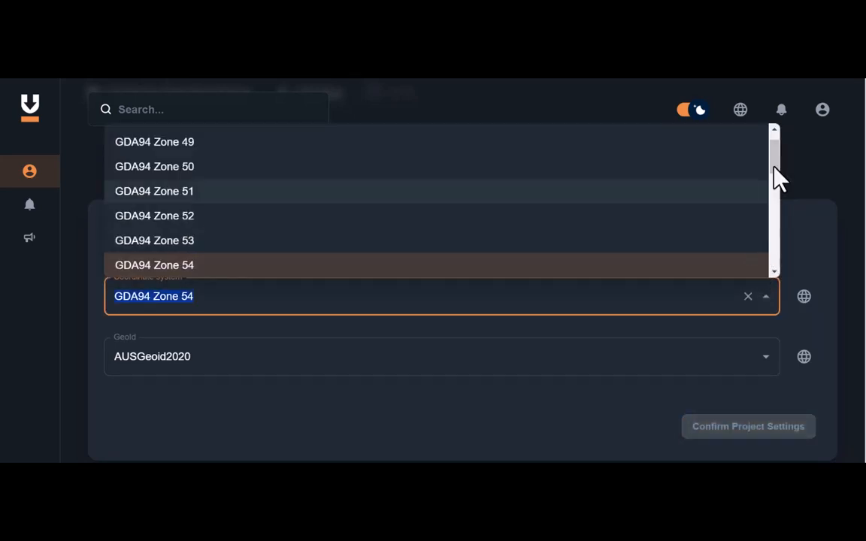
left_click_drag(774, 158, 770, 224)
left_click(241, 258)
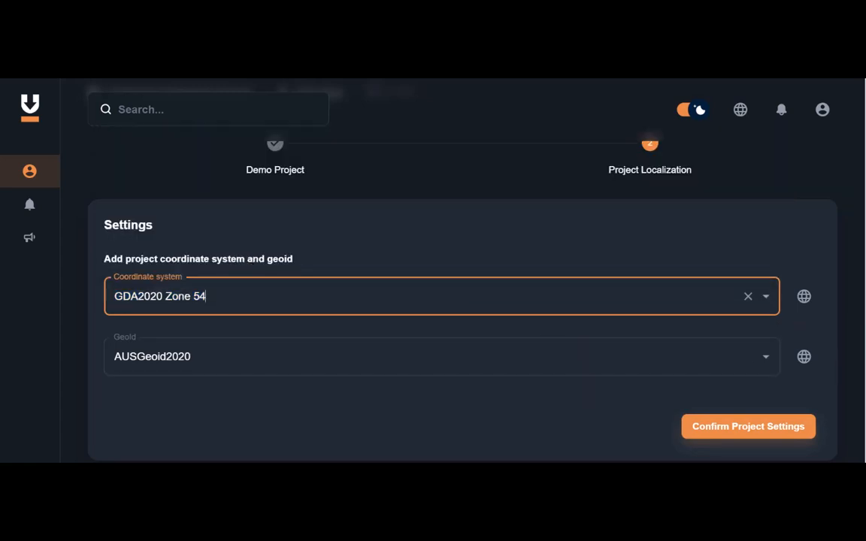
left_click_drag(865, 343, 865, 380)
left_click(771, 344)
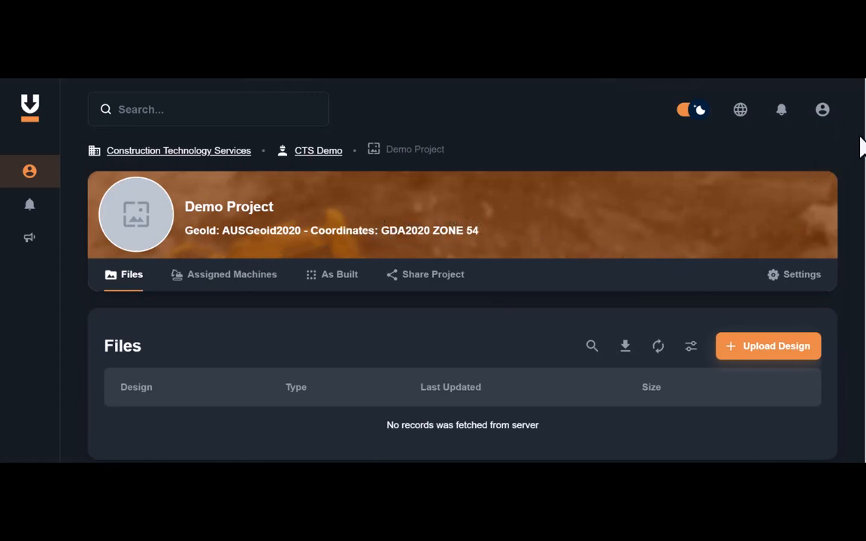
Upload Demo Linework, Demo Points and Demo Surface.xml from the DEMO PROJECT folder as project designs.
scroll(863, 145, "down", 1)
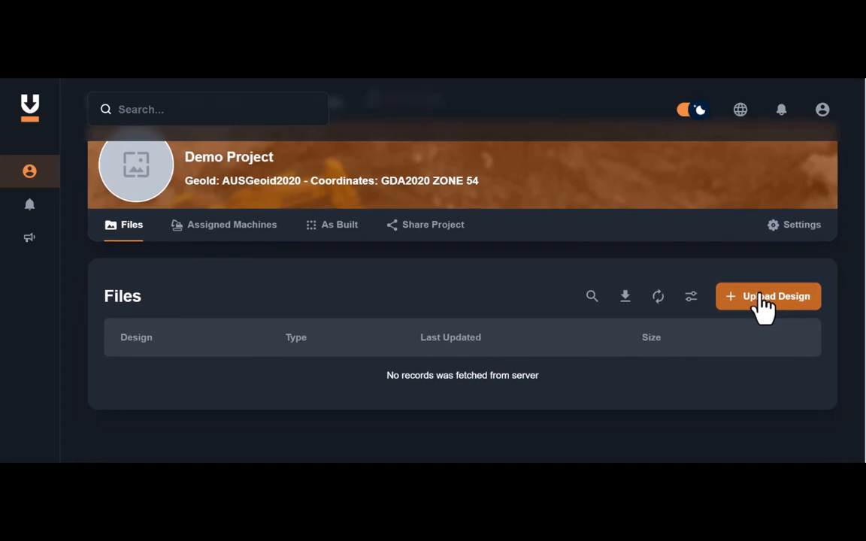
left_click(763, 299)
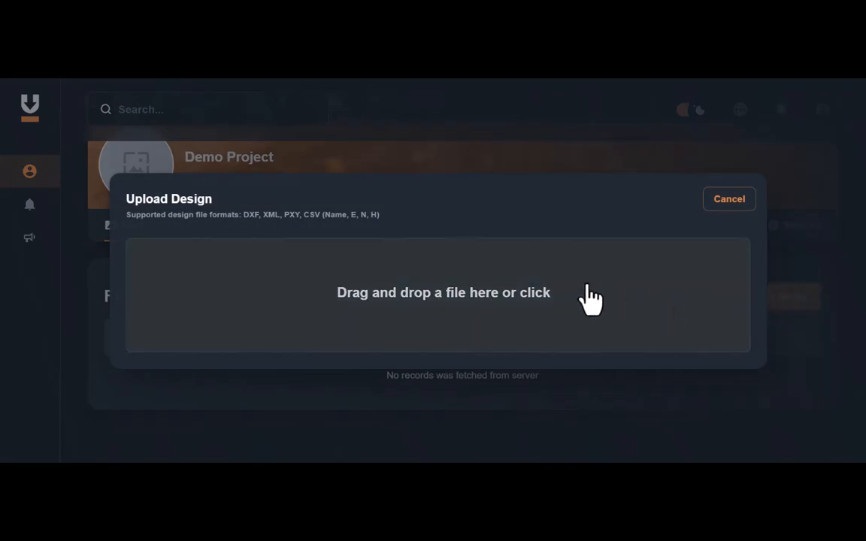
left_click(496, 299)
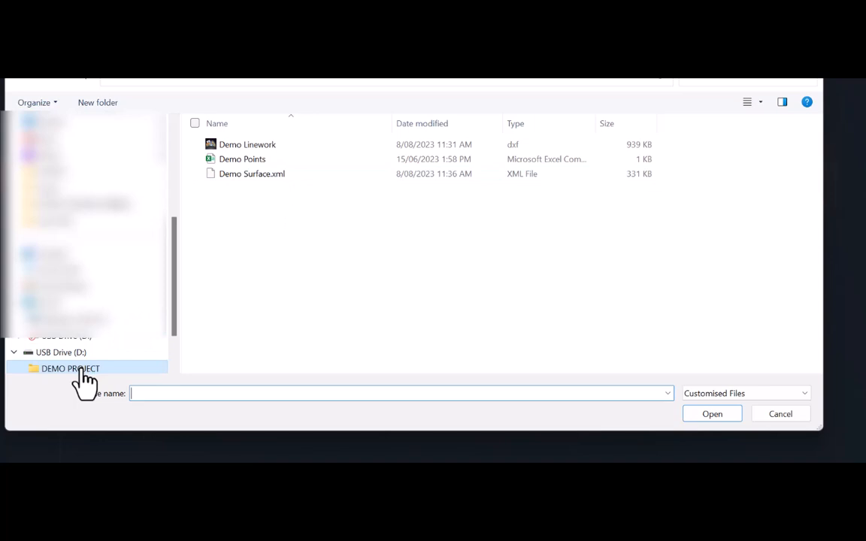
left_click(319, 142)
key("ctrl+a")
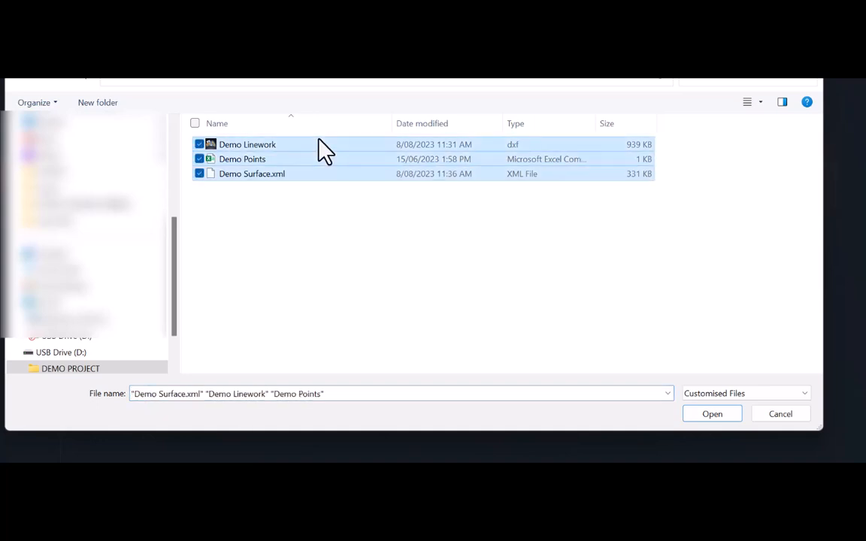
left_click(705, 414)
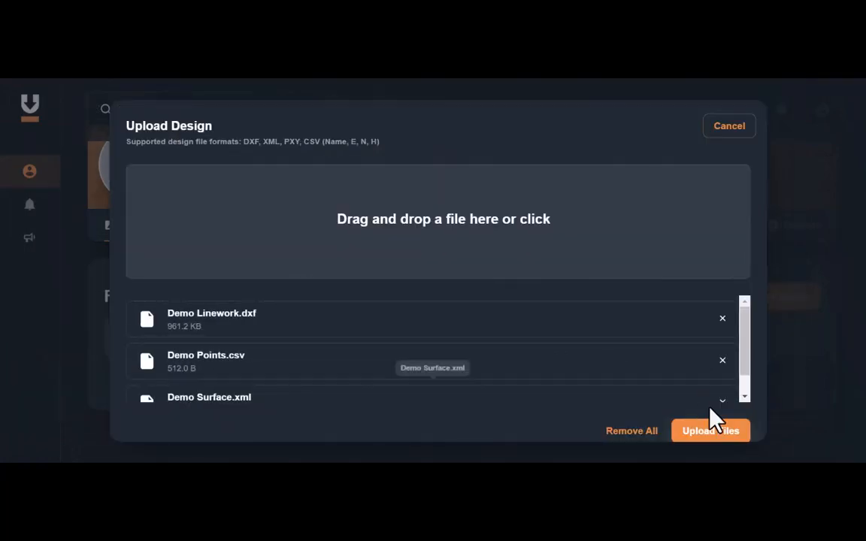
left_click(708, 432)
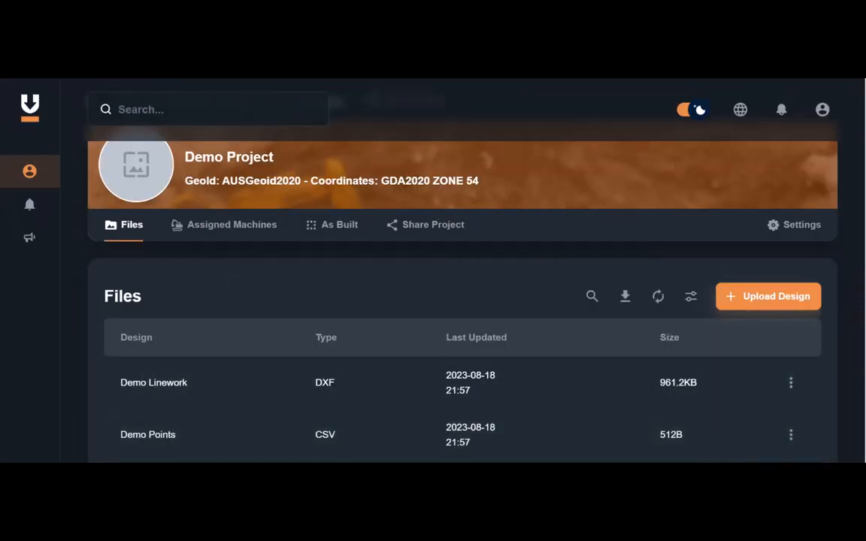
Assign Demo Rover, Demo Excavator and Demo Dozer to the project.
scroll(463, 301, "up", 1)
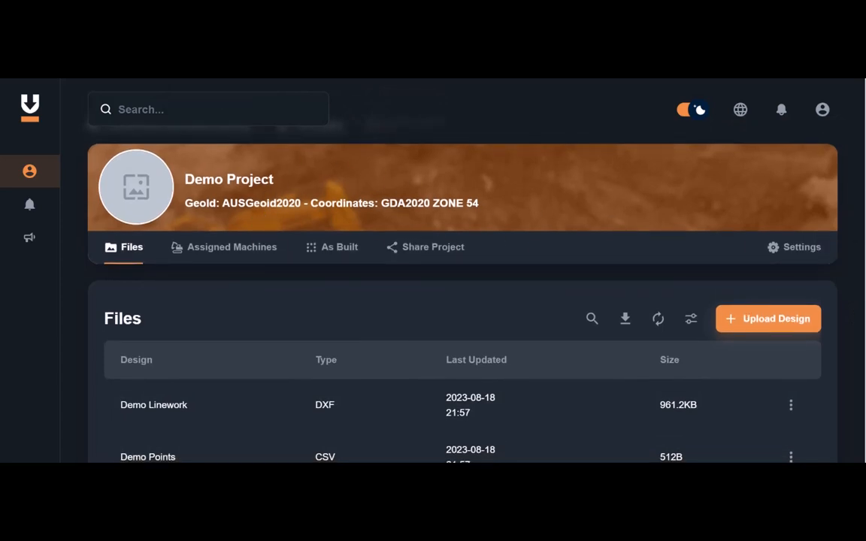
scroll(835, 292, "down", 3)
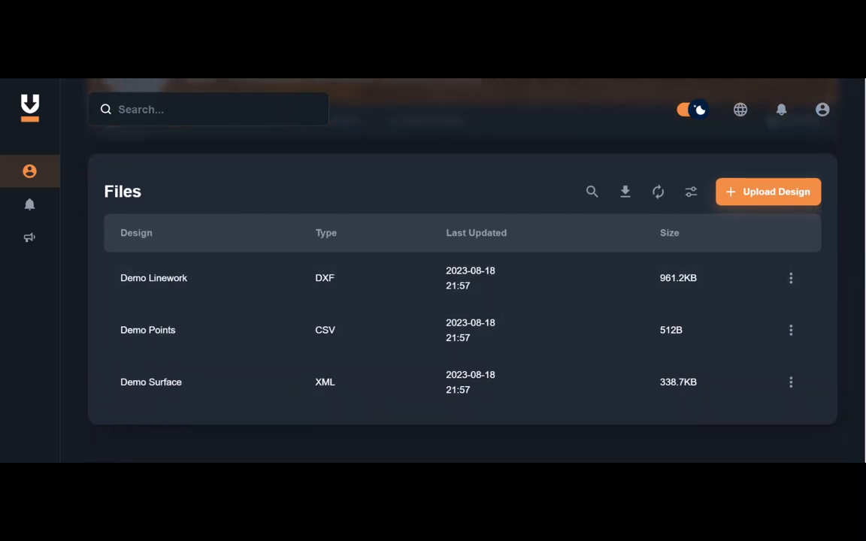
scroll(463, 301, "up", 2)
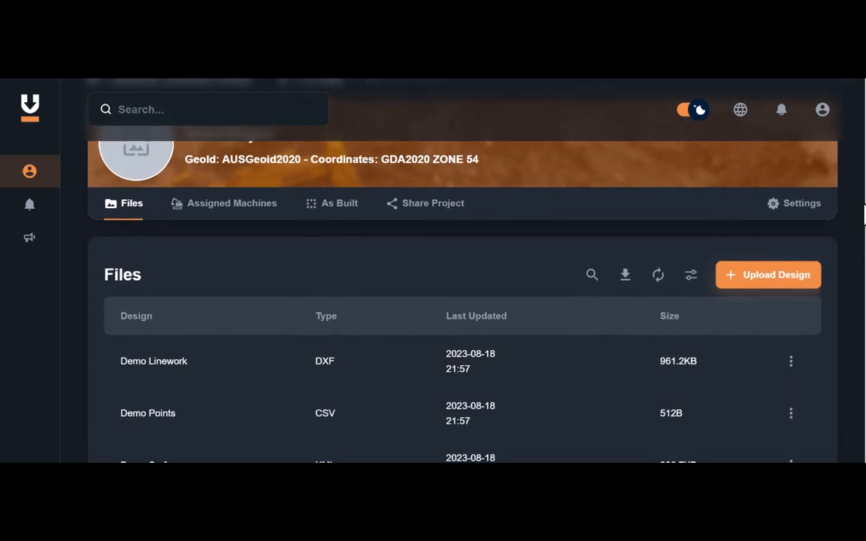
left_click(256, 220)
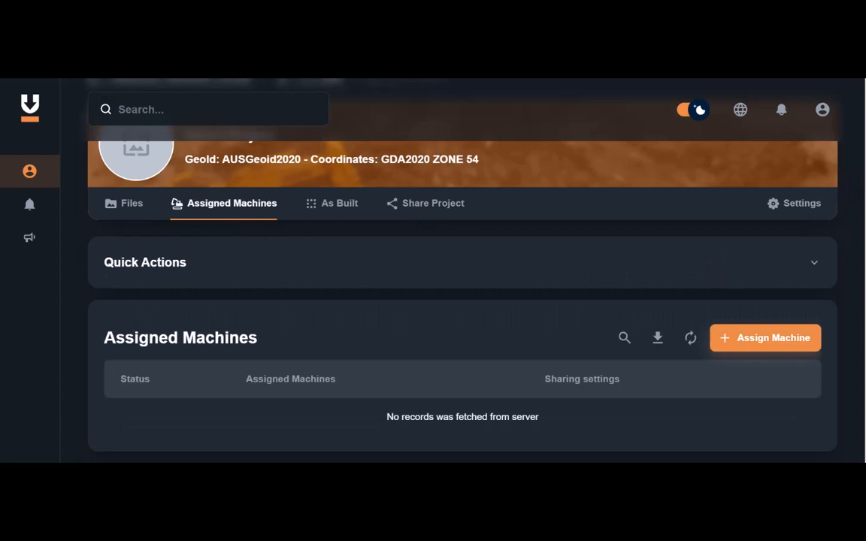
scroll(750, 327, "down", 1)
left_click(744, 319)
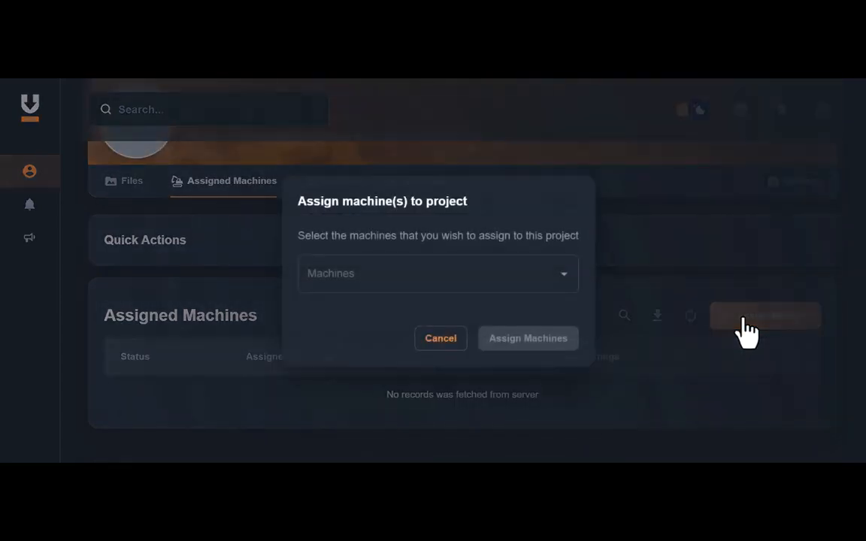
left_click(568, 286)
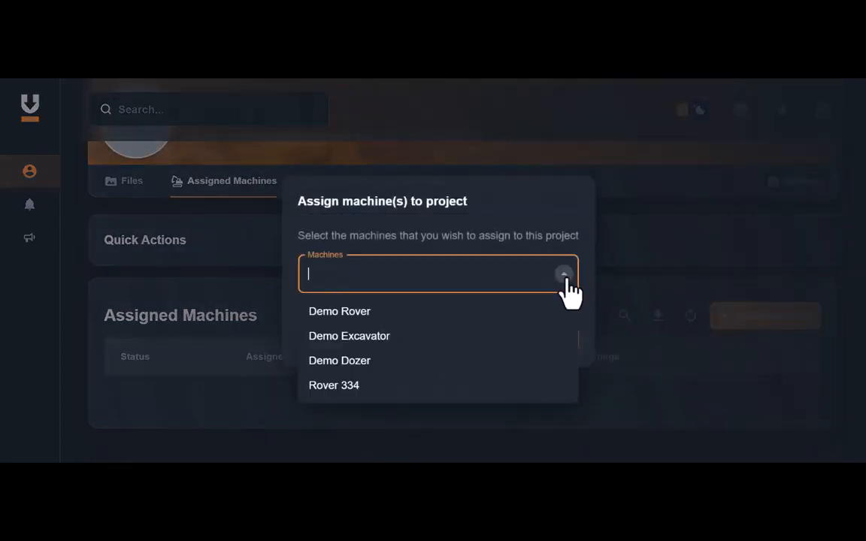
left_click(361, 316)
left_click(360, 314)
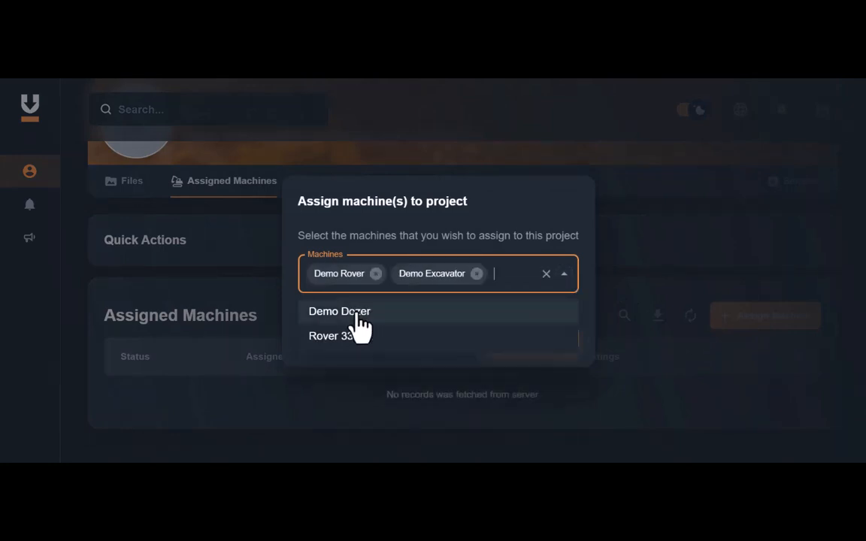
left_click(358, 316)
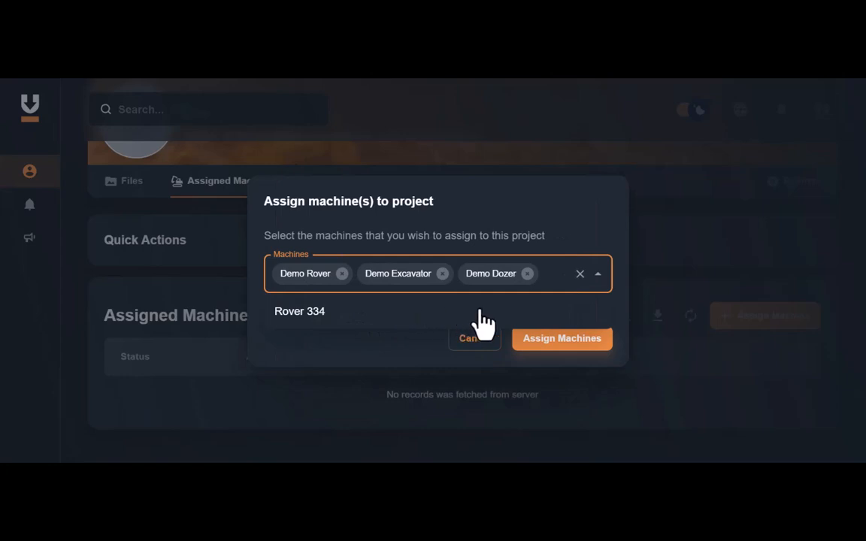
left_click(566, 352)
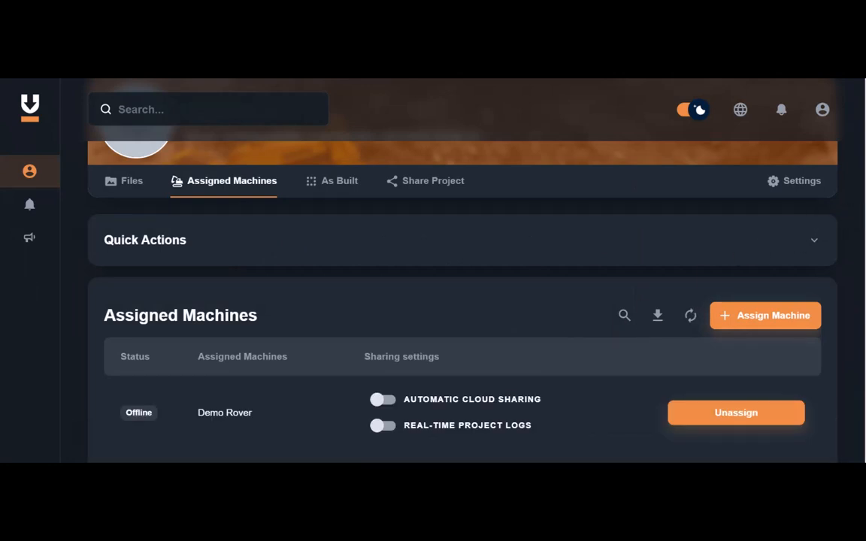
scroll(462, 316, "down", 3)
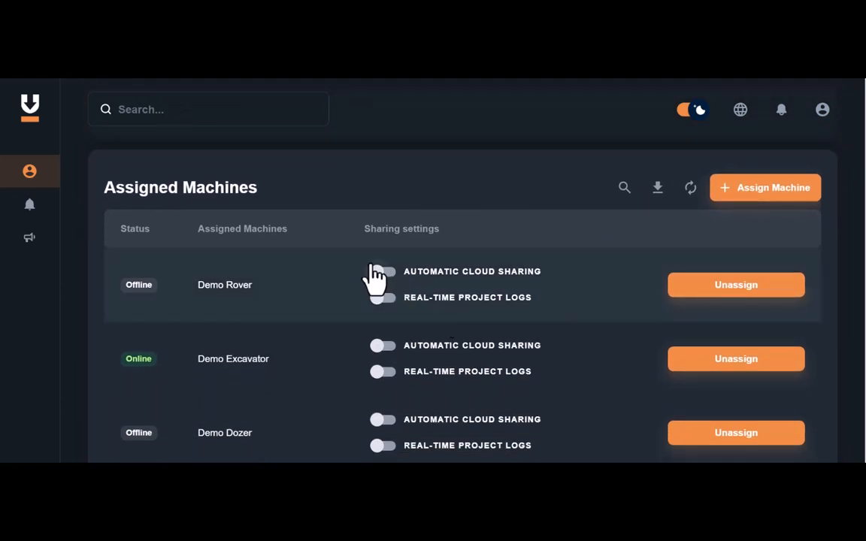
Enable automatic cloud sharing and real-time project logs for Demo Rover, Demo Excavator and Demo Dozer.
left_click(376, 271)
left_click(382, 297)
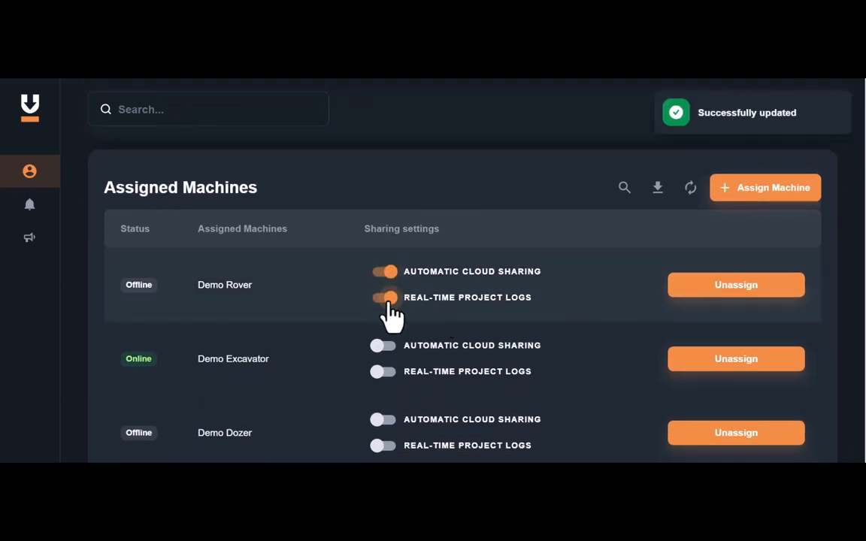
left_click(385, 347)
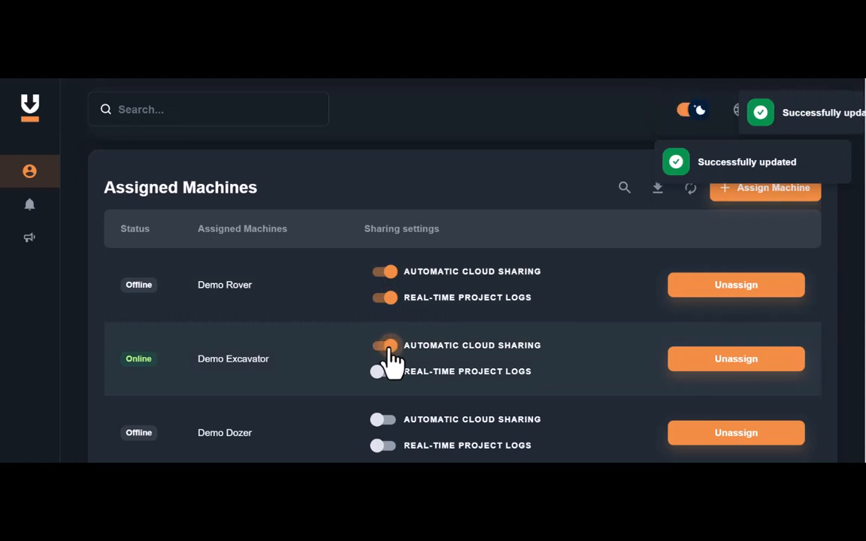
left_click(386, 373)
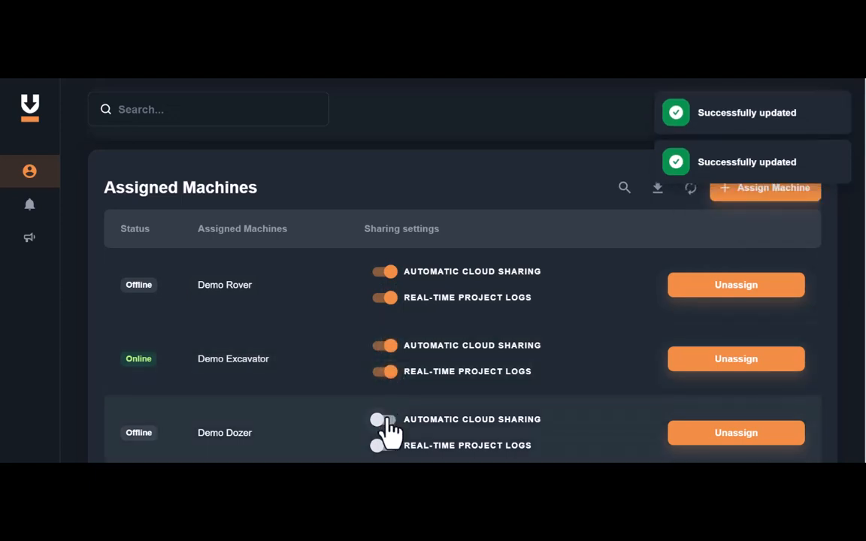
left_click(383, 419)
left_click(384, 446)
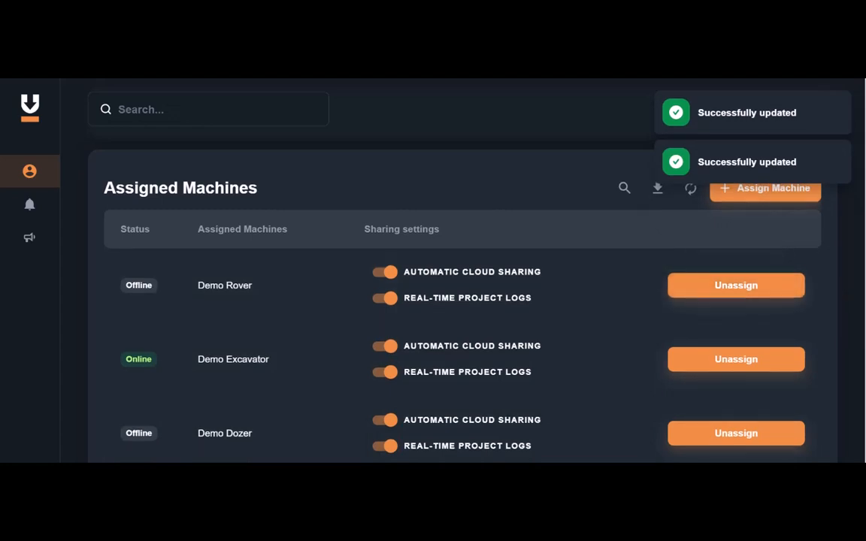
Open the project's Files list and review the uploaded design files.
scroll(462, 300, "down", 2)
scroll(463, 301, "up", 2)
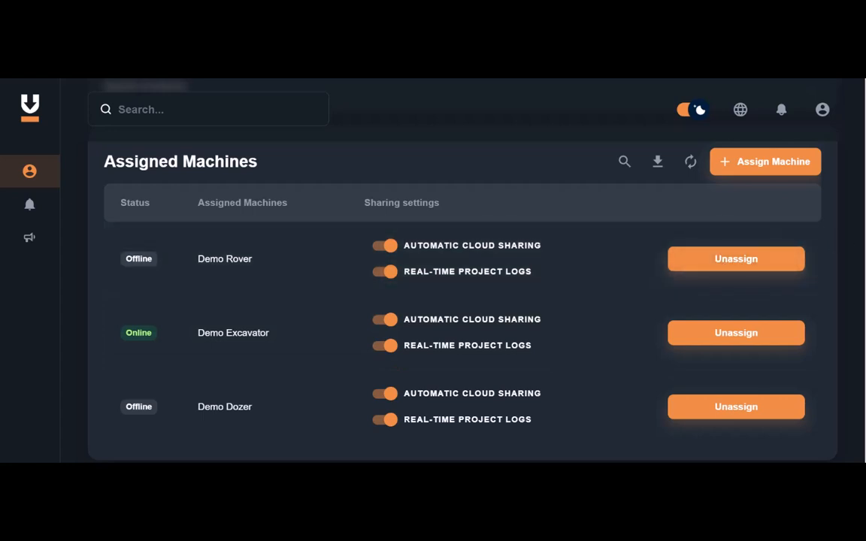
scroll(846, 161, "up", 5)
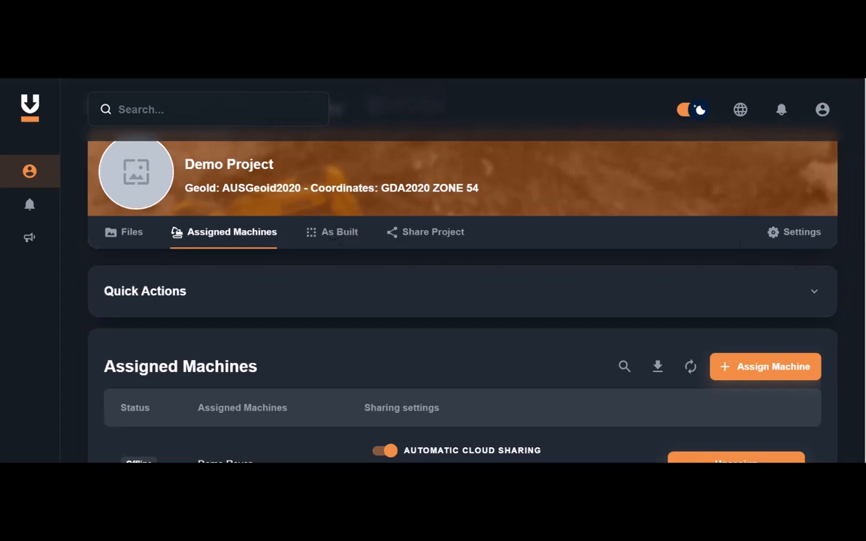
scroll(462, 271, "up", 1)
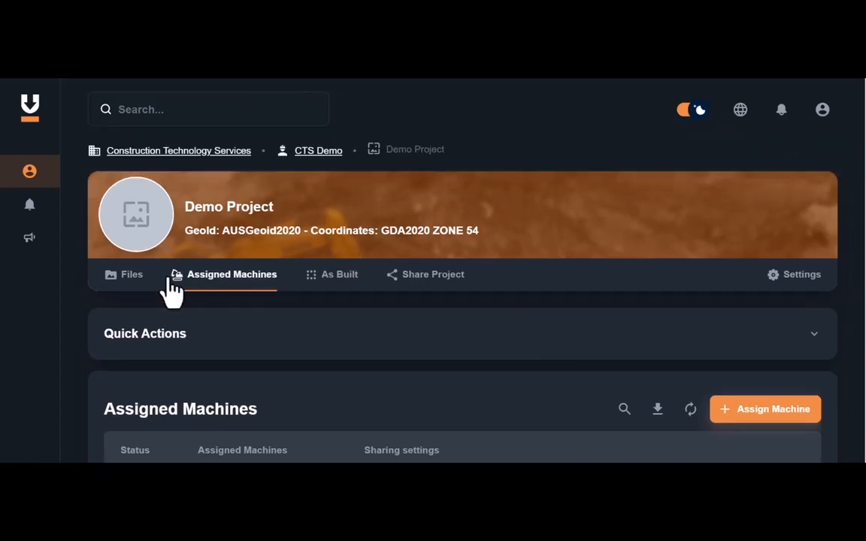
left_click(129, 275)
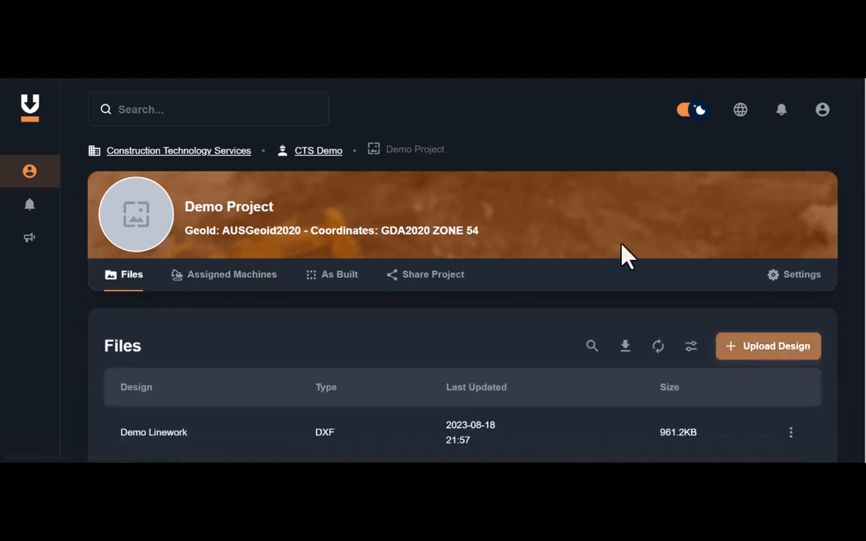
scroll(463, 301, "down", 4)
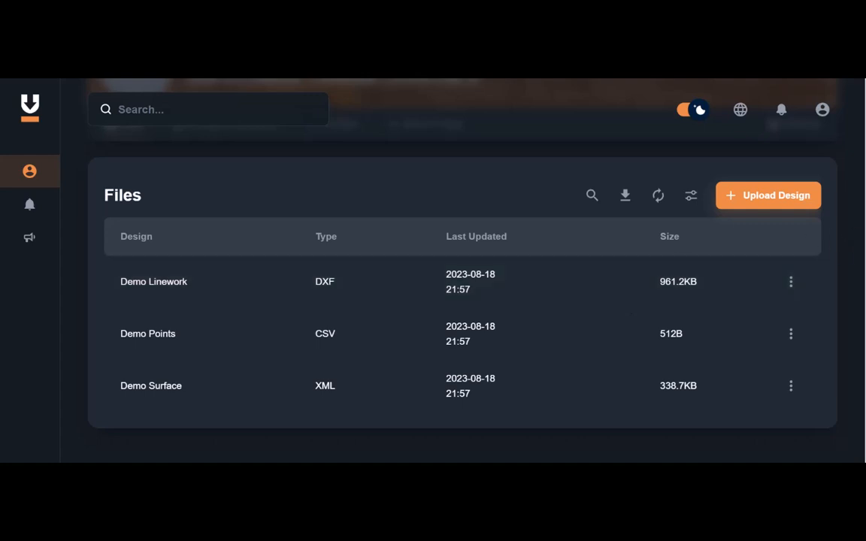
scroll(858, 173, "up", 3)
scroll(856, 194, "down", 2)
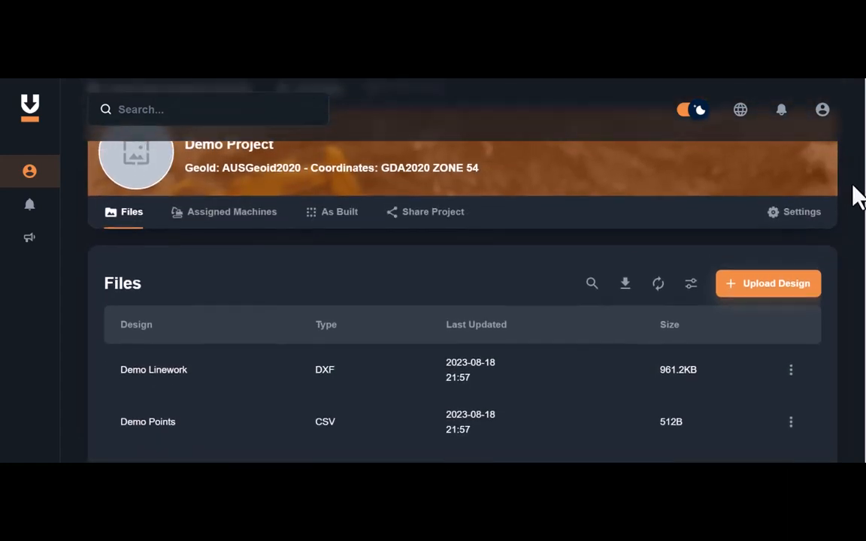
left_click(769, 250)
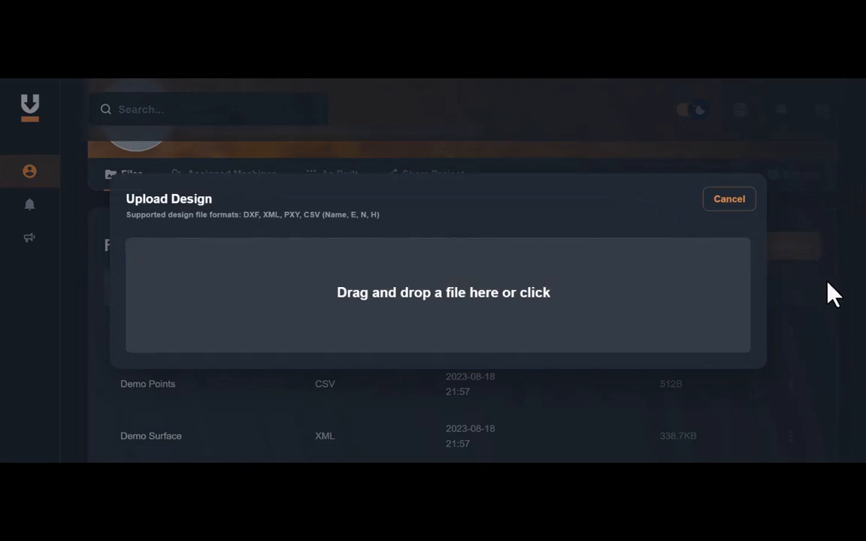
left_click(833, 294)
scroll(463, 263, "down", 2)
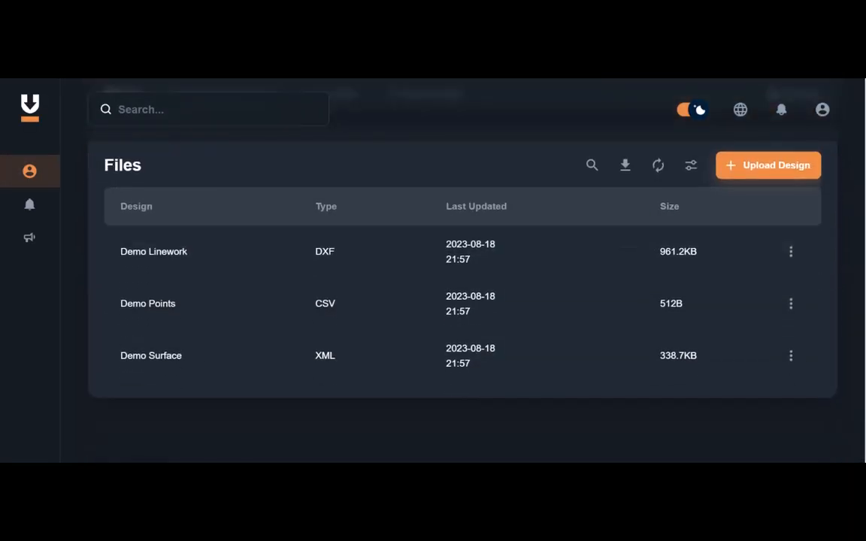
left_click(791, 255)
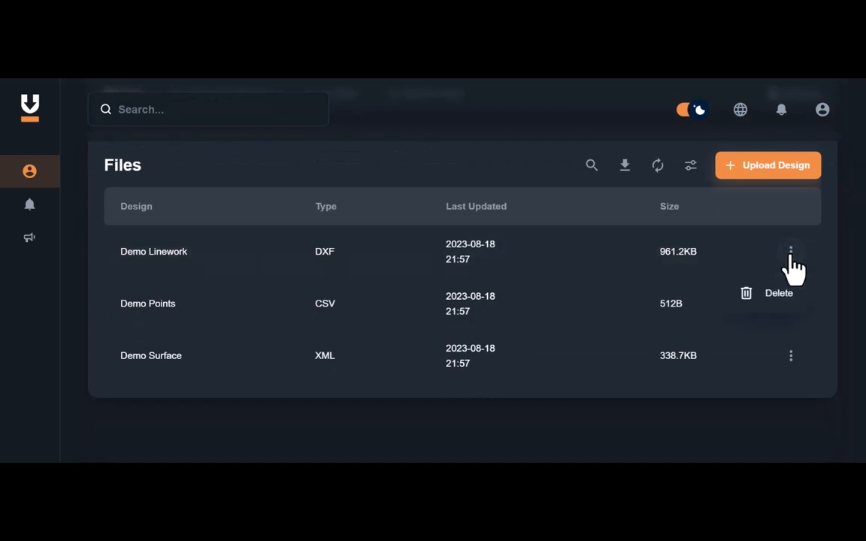
left_click(755, 368)
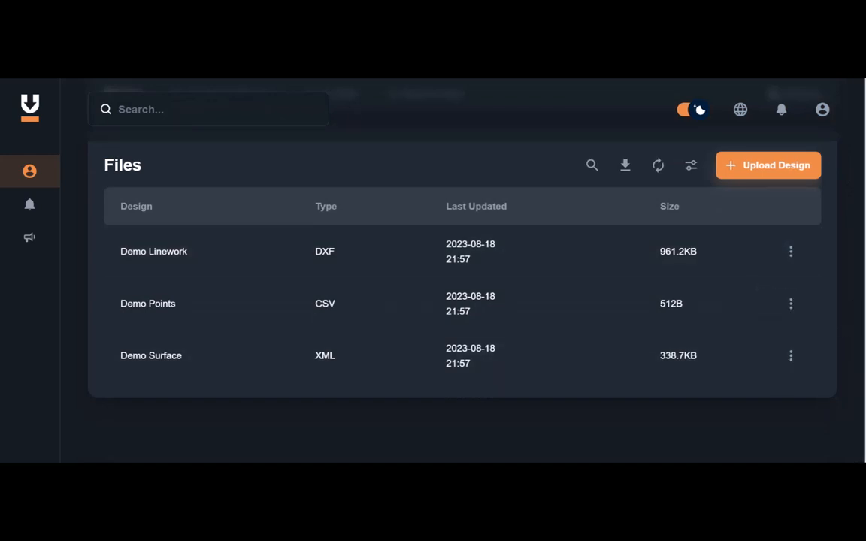
scroll(856, 216, "up", 3)
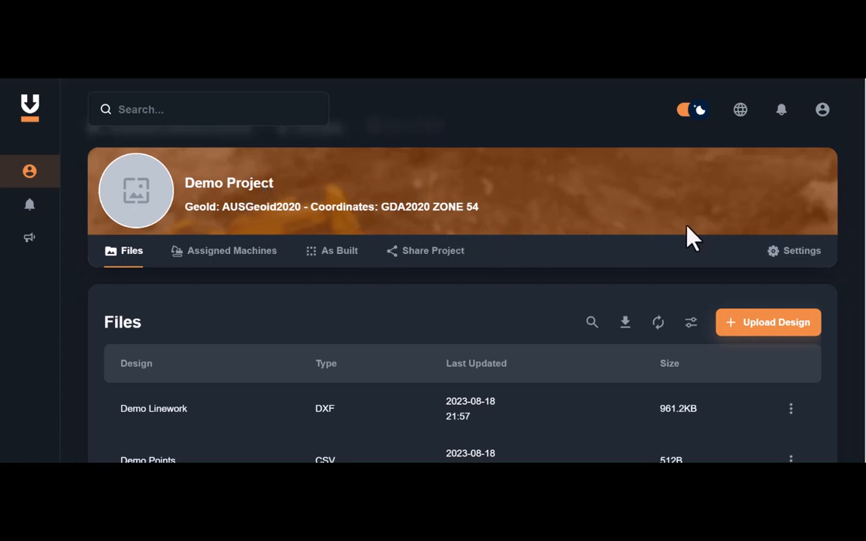
Upload Demo calibration.lsf from the DEMO PROJECT folder as a localization file in the project settings.
left_click(802, 253)
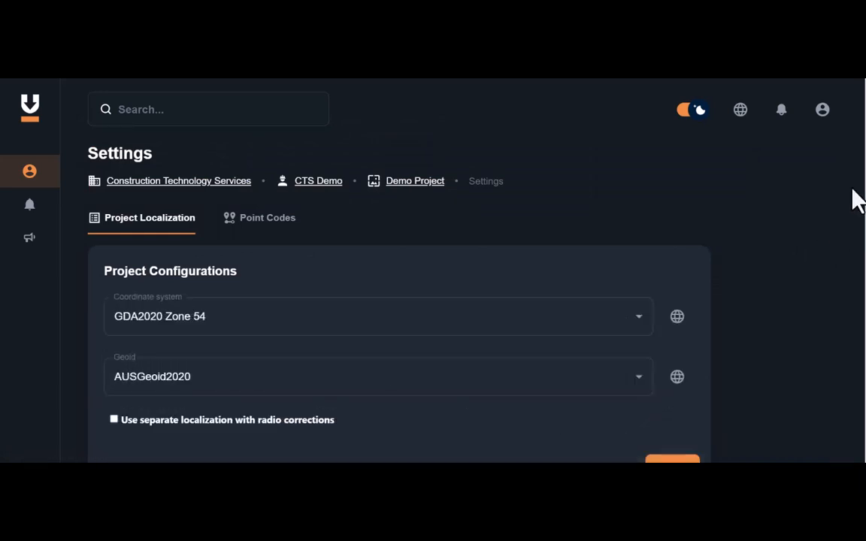
scroll(399, 301, "down", 5)
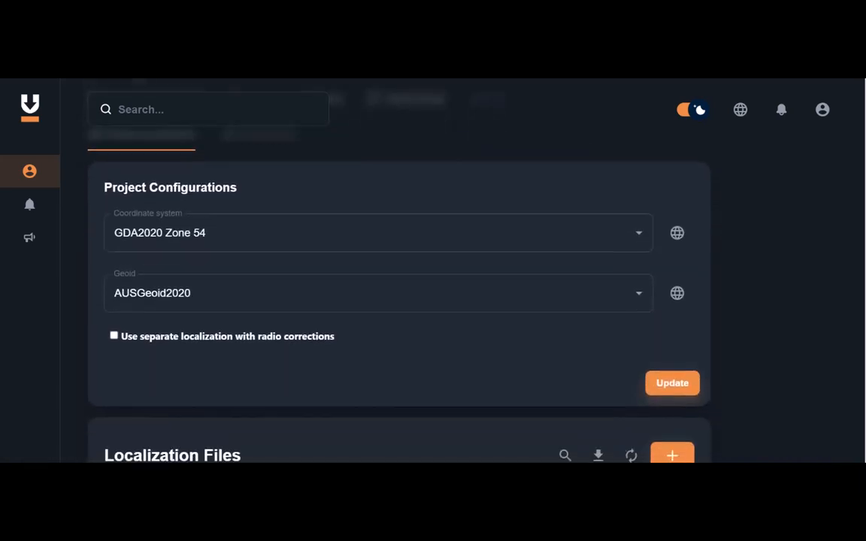
scroll(398, 301, "down", 1)
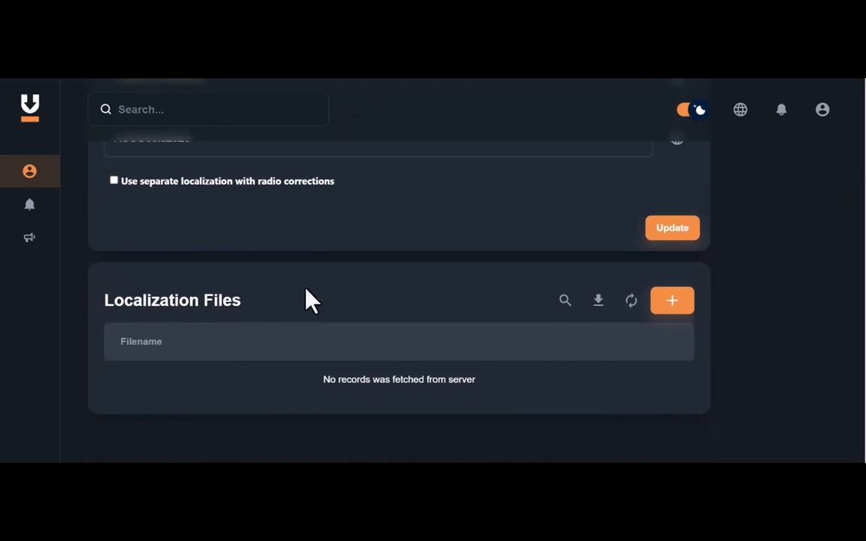
left_click(673, 303)
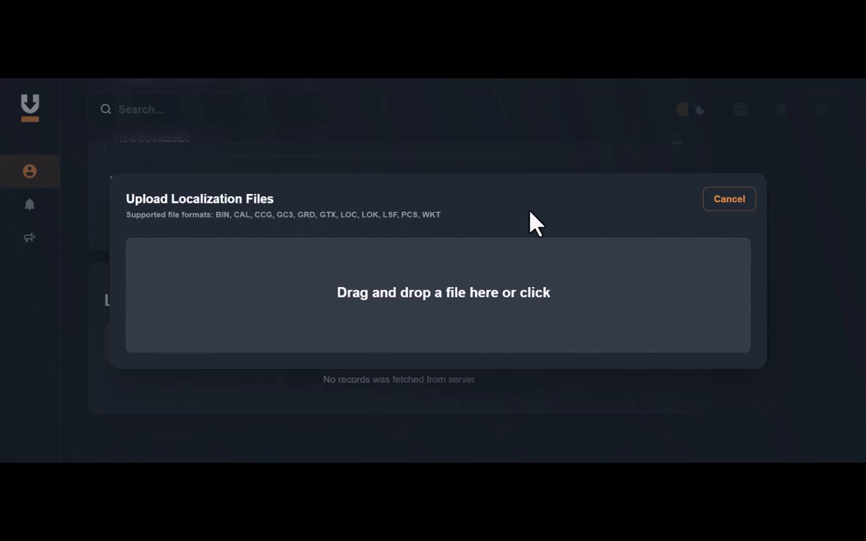
left_click(516, 293)
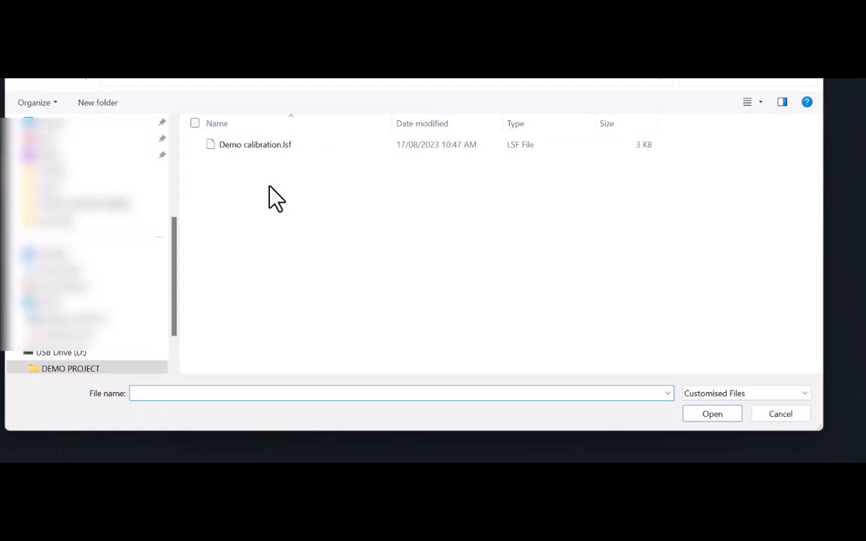
double_click(240, 147)
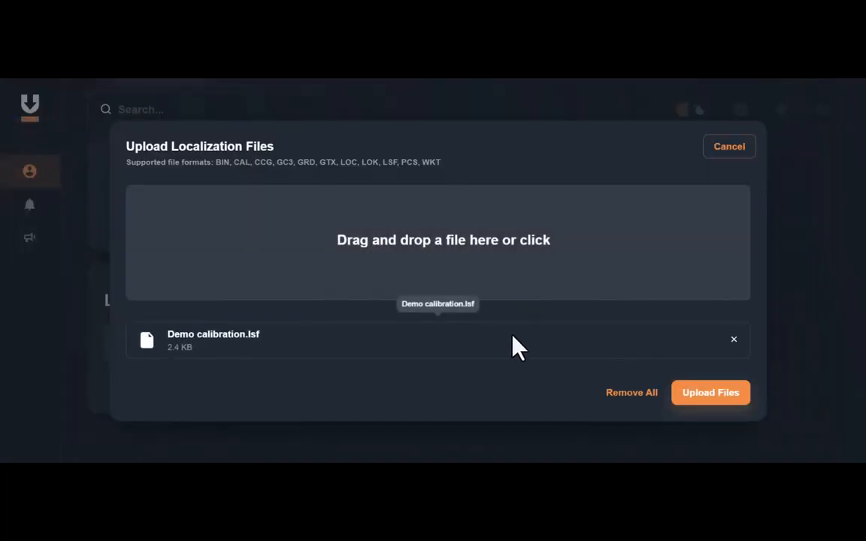
left_click(711, 394)
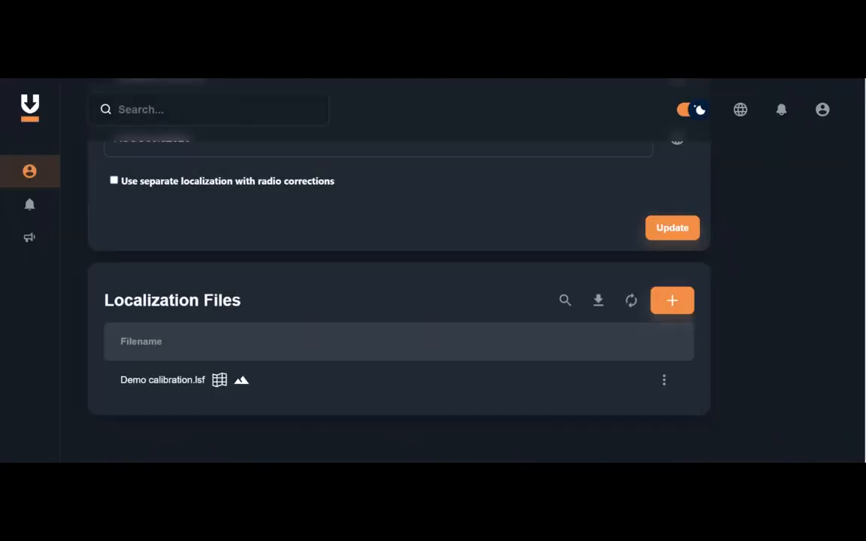
Set the coordinate system to Demo calibration.lsf (Local Coordinate system) and the geoid to Demo calibration.lsf (Local Geoid), then update.
scroll(858, 263, "up", 5)
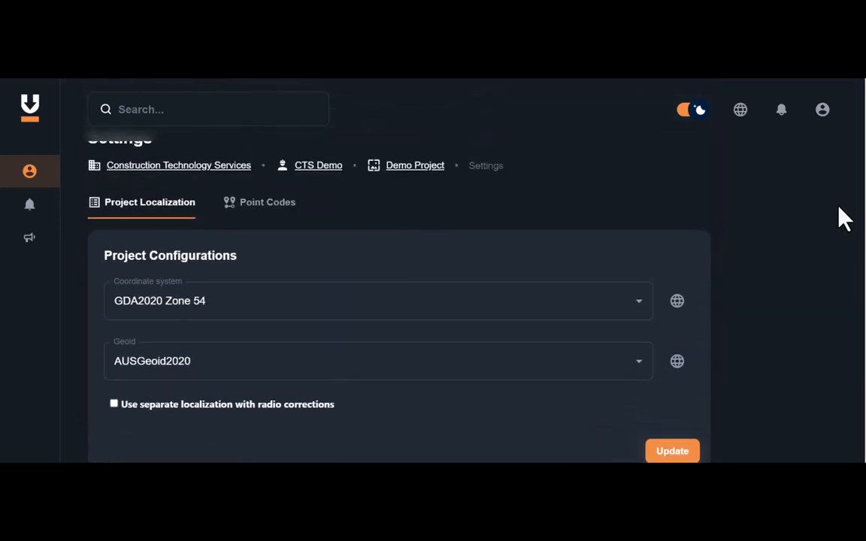
left_click(637, 286)
left_click_drag(653, 357, 638, 304)
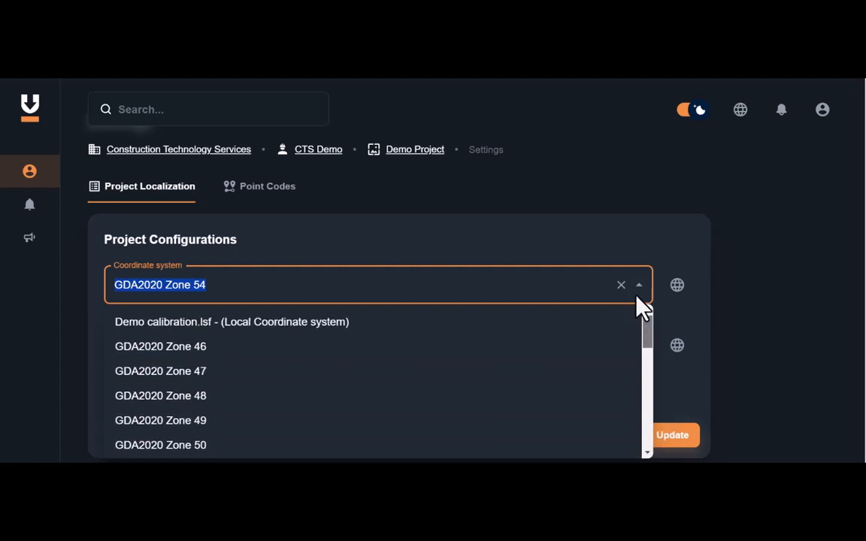
left_click(402, 321)
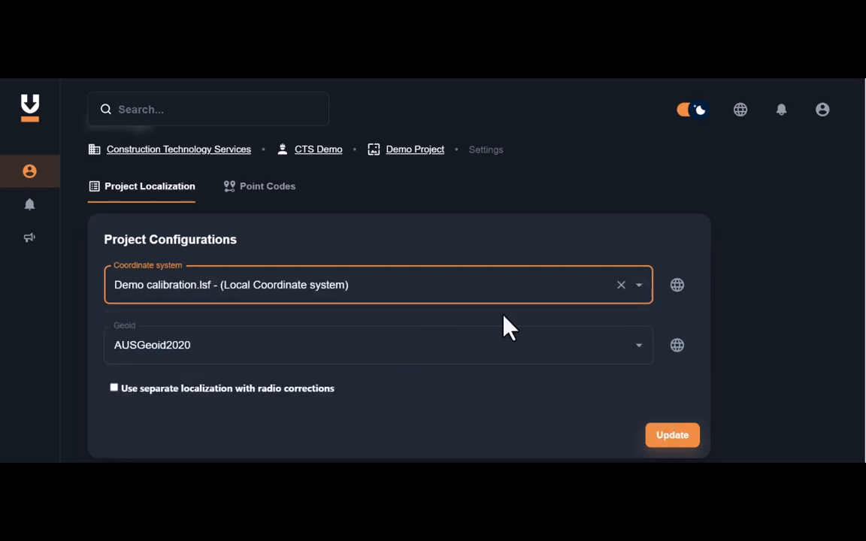
left_click(640, 350)
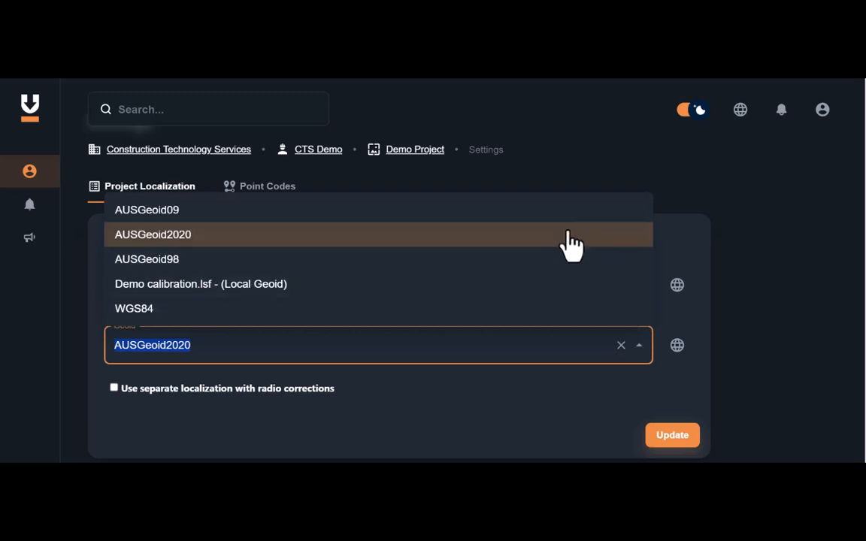
left_click(490, 294)
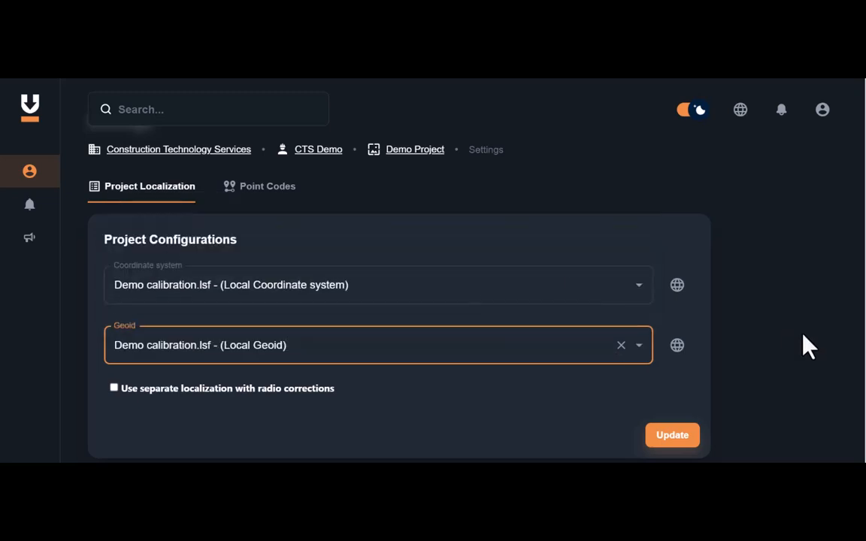
left_click(865, 303)
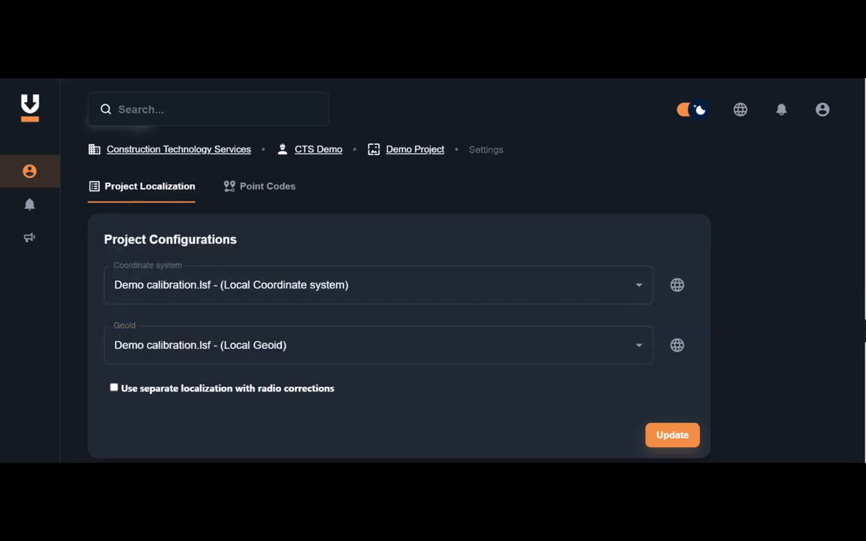
left_click(680, 442)
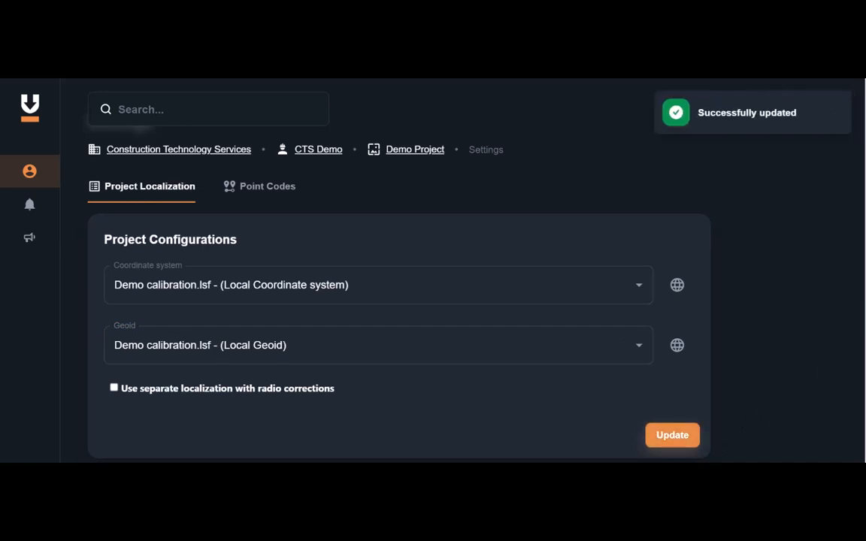
Return to the Demo Project page and review its localisation and design files.
scroll(398, 301, "down", 3)
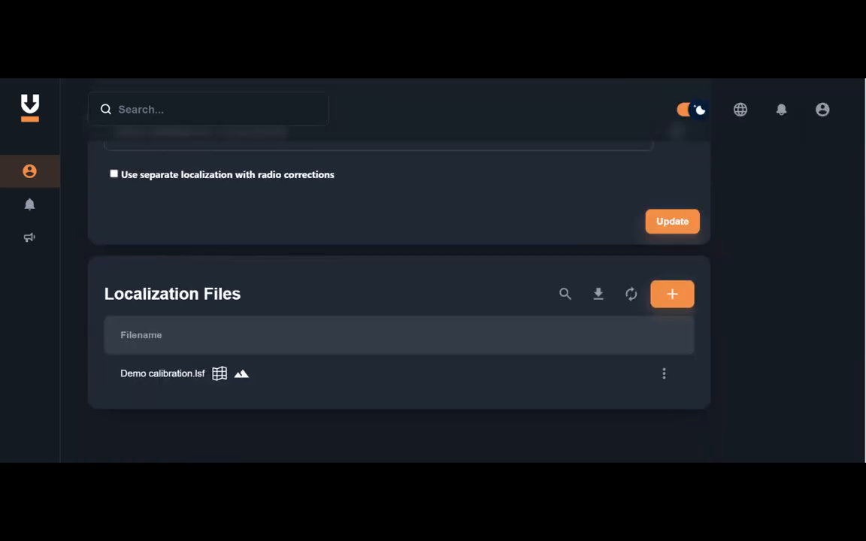
scroll(864, 177, "up", 3)
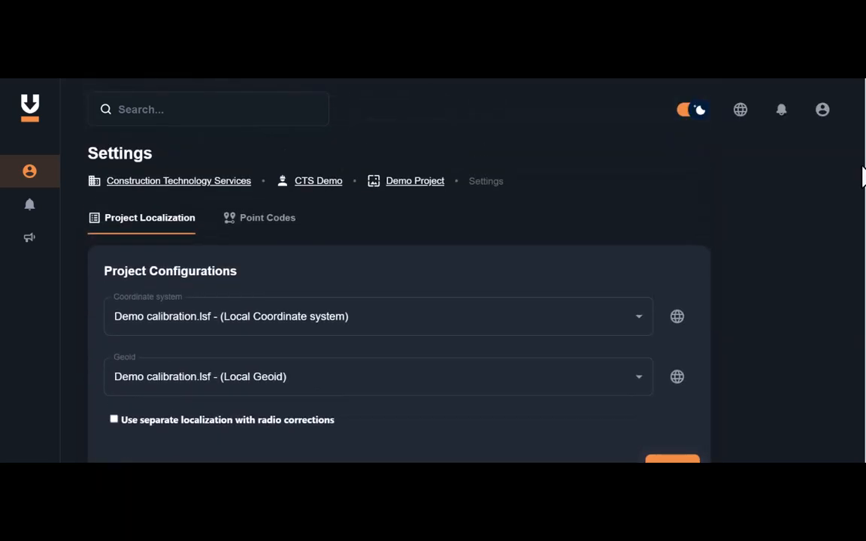
scroll(862, 199, "down", 3)
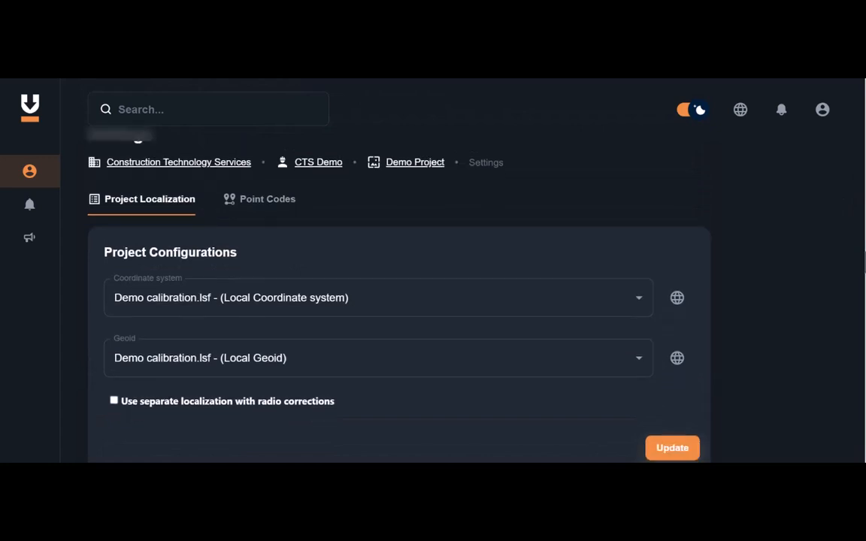
scroll(863, 200, "up", 3)
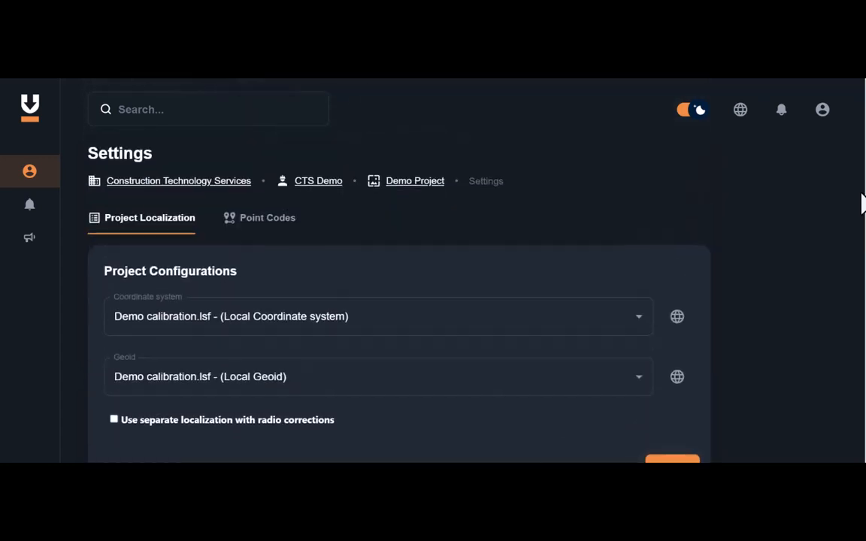
left_click(399, 197)
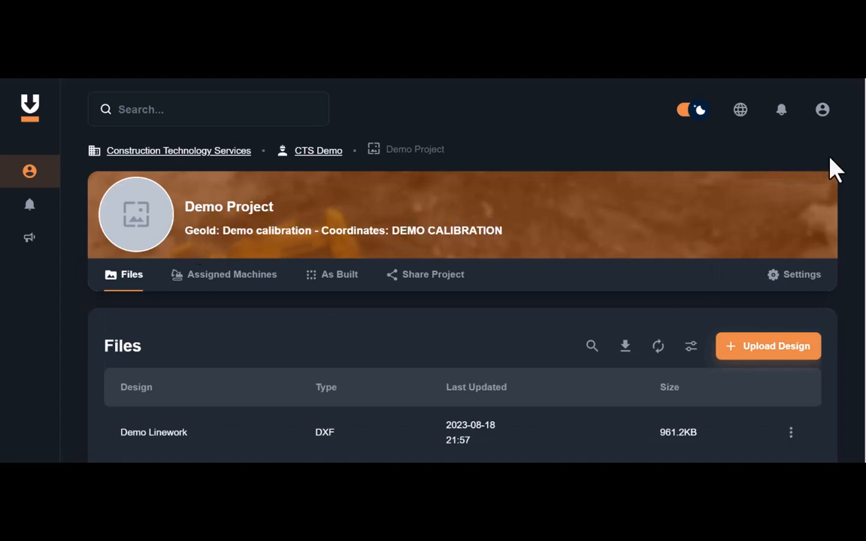
scroll(463, 300, "down", 5)
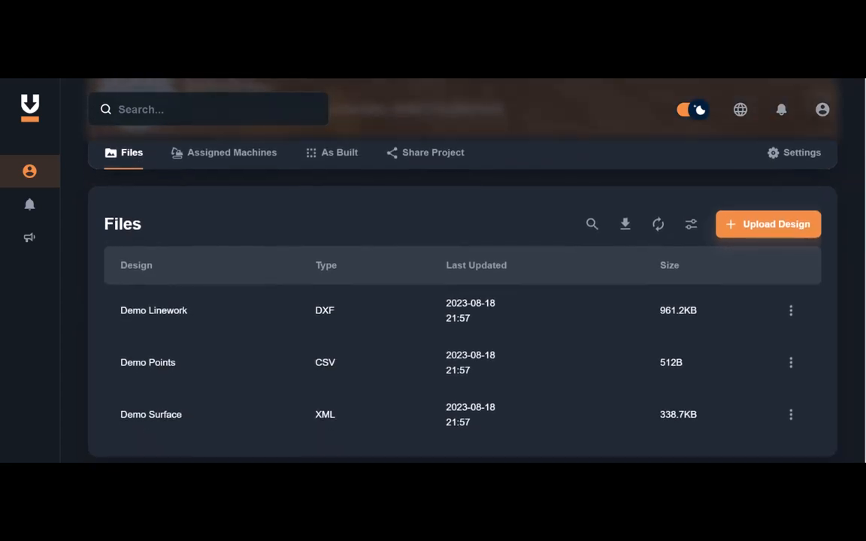
scroll(462, 301, "up", 5)
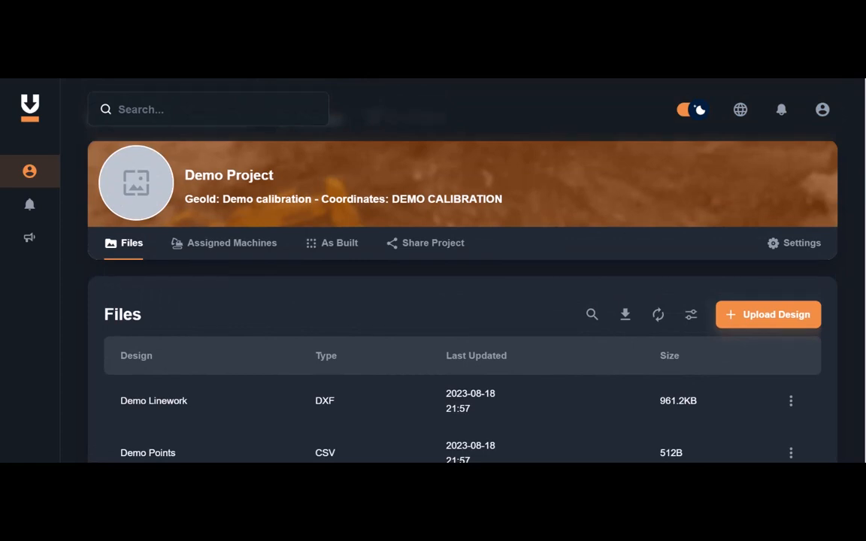
scroll(463, 301, "down", 2)
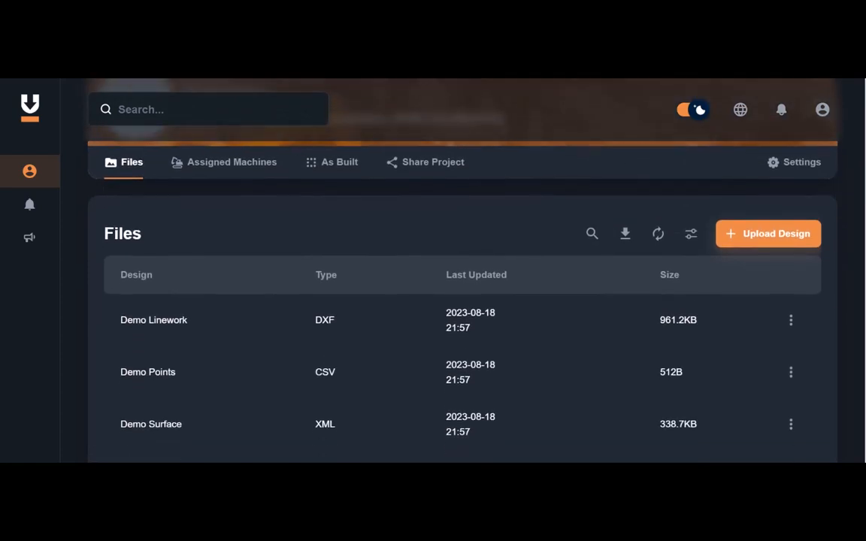
scroll(863, 173, "up", 2)
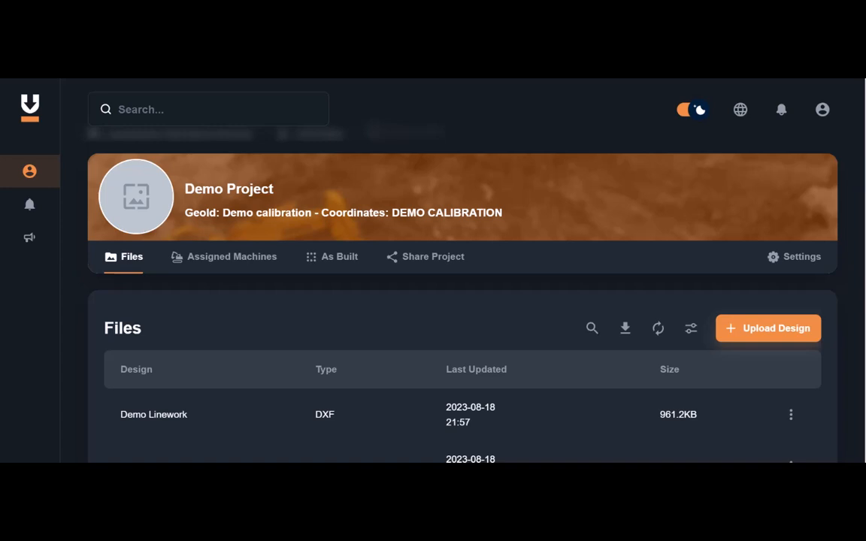
scroll(458, 286, "down", 1)
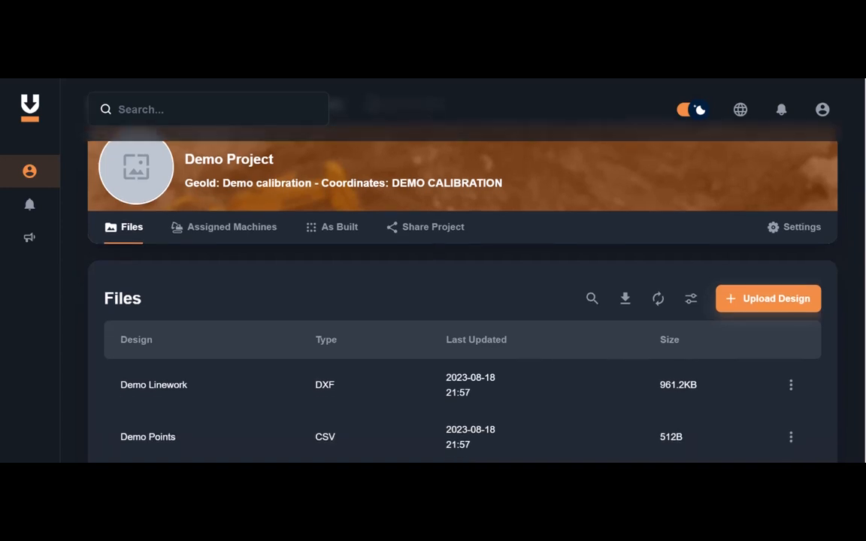
scroll(463, 301, "up", 1)
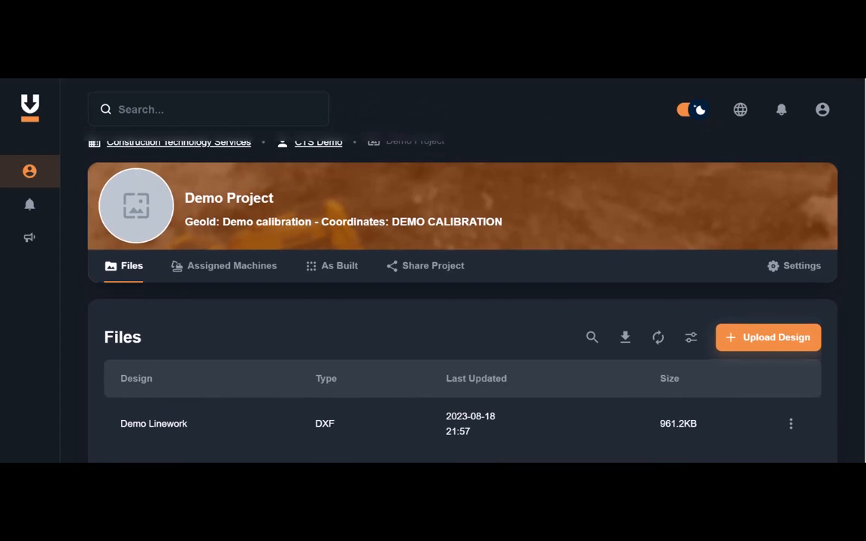